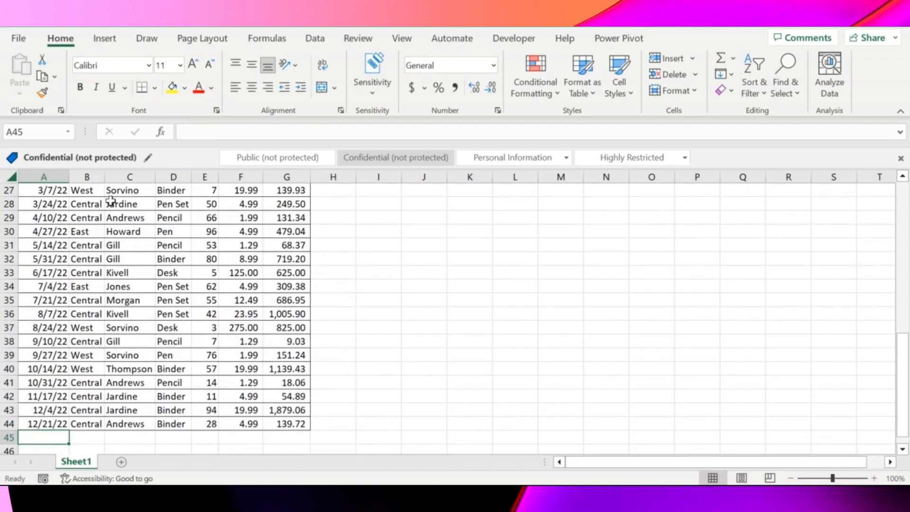
Step: Check how far the order data extends between its header row and last record on Sheet1
key(Up)
key(ctrl+Up)
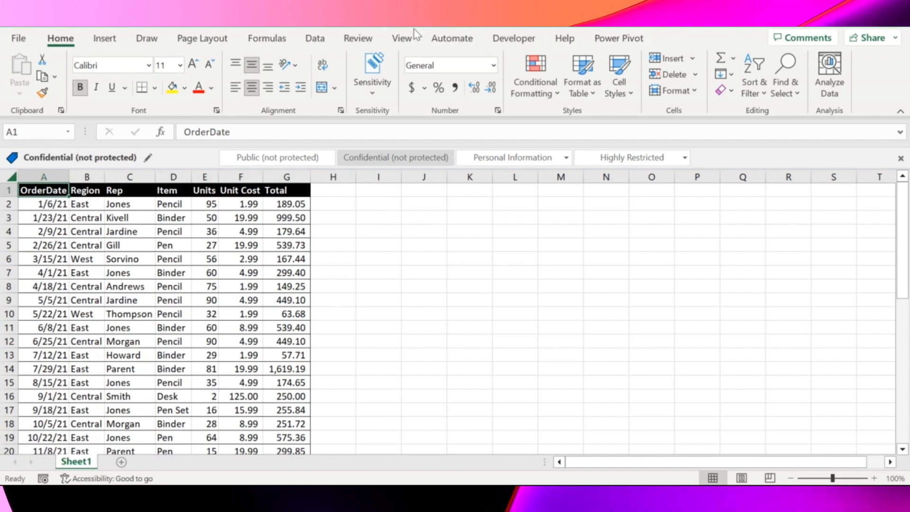
click(196, 243)
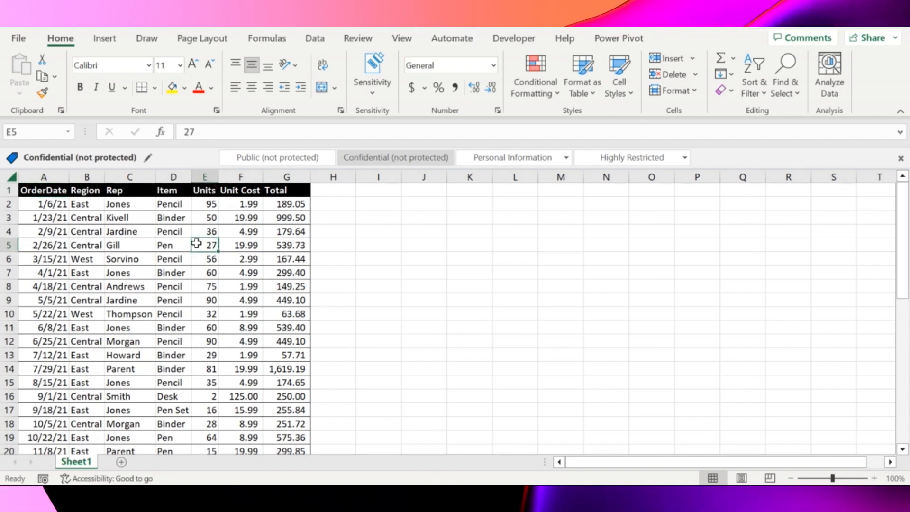
key(ctrl+Up)
key(ctrl+Left)
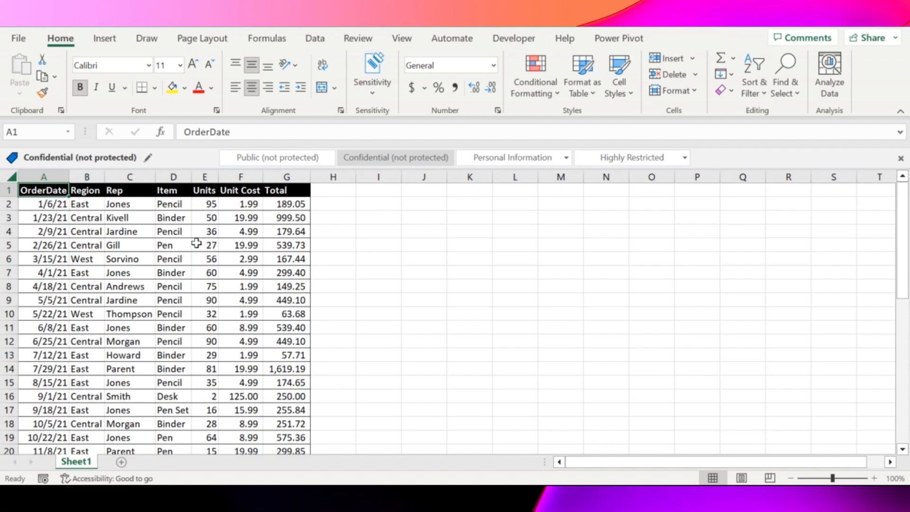
key(ctrl+Down)
key(ctrl+Up)
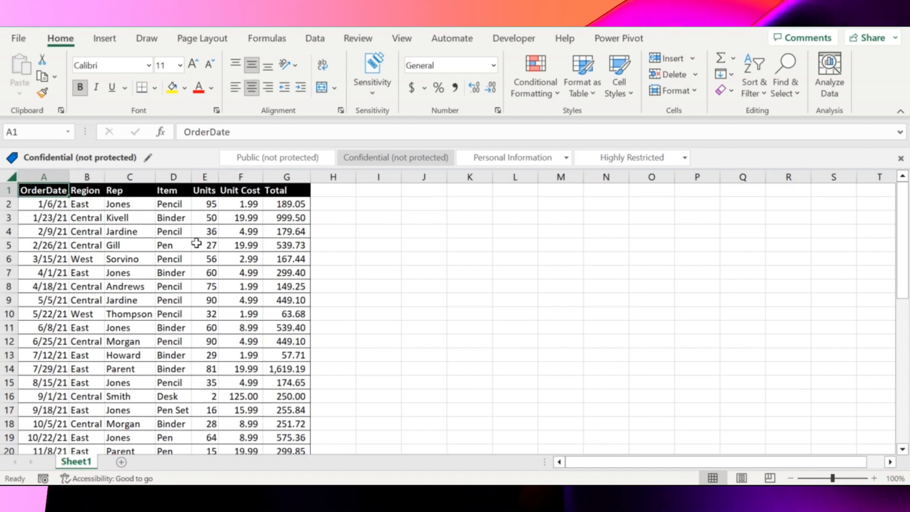
Step: Review the column headers of the order data one by one, from OrderDate through Total
key(Right)
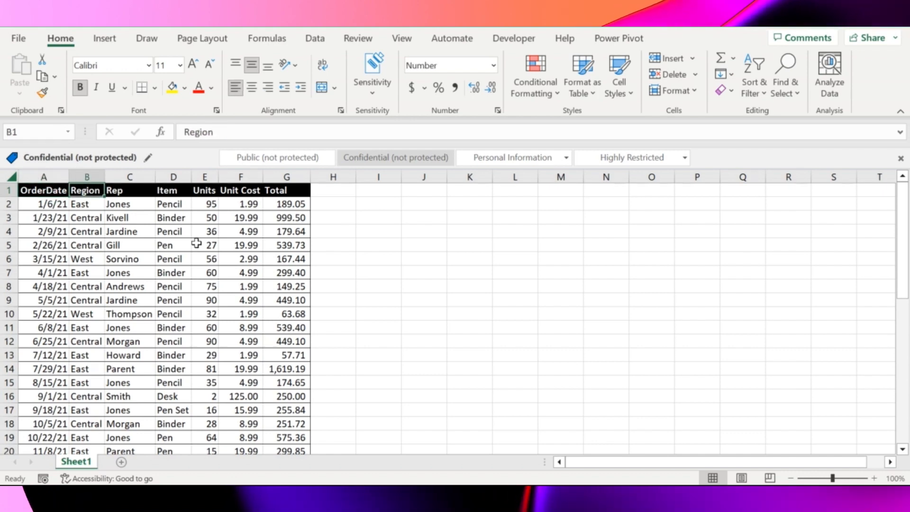
key(Right)
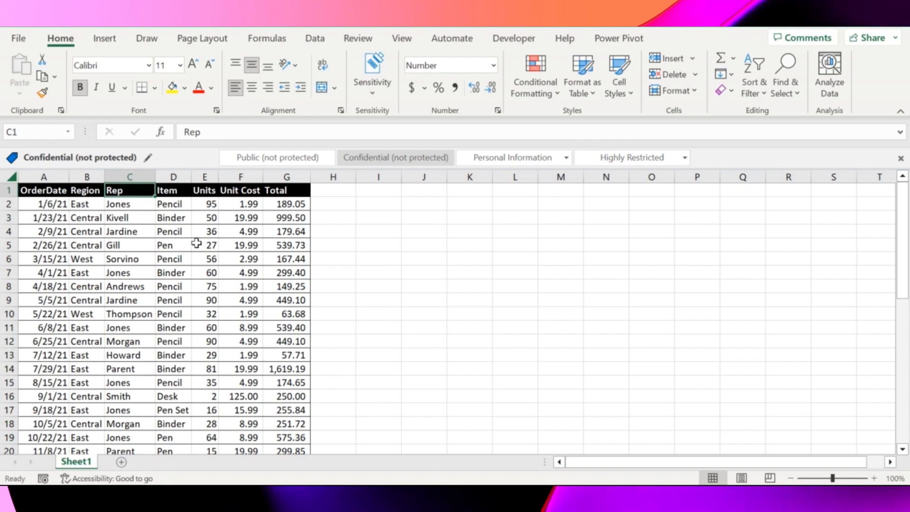
key(Right)
key(Right)
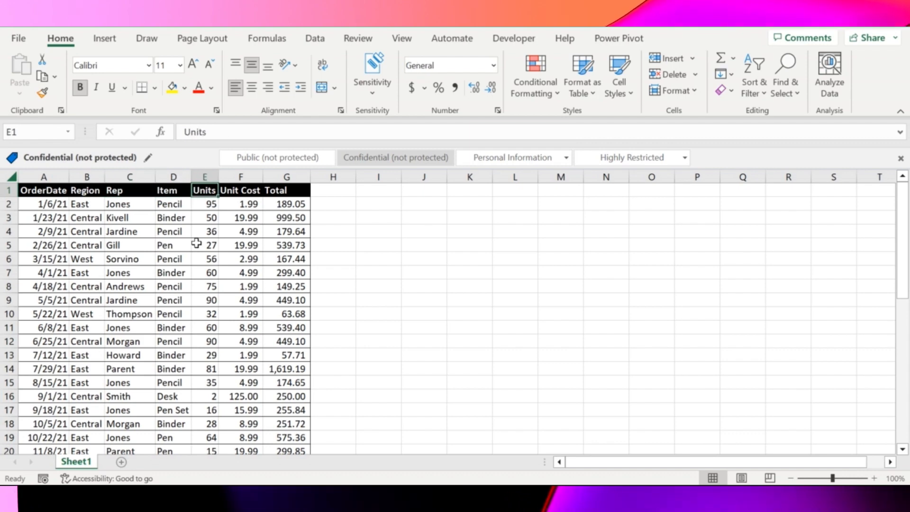
key(Right)
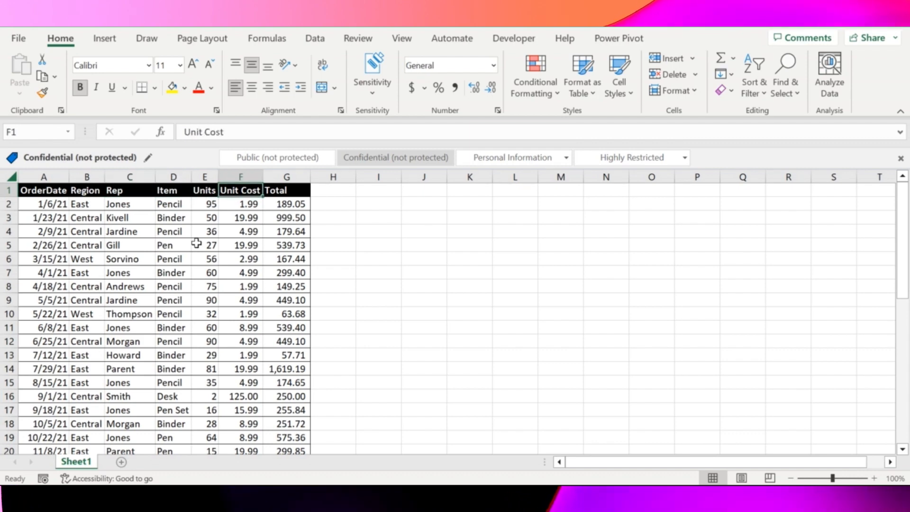
key(Right)
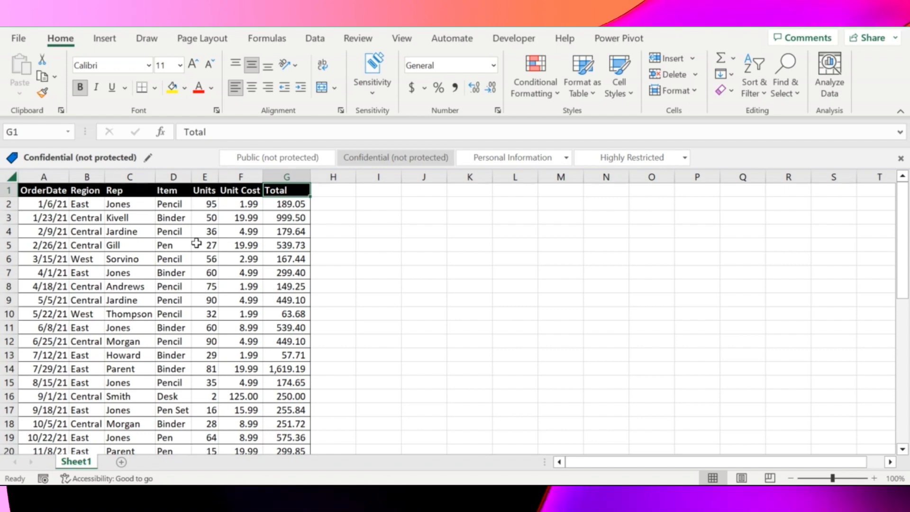
key(Left)
key(Left)
key(Left)
key(Left)
key(Left)
key(Left)
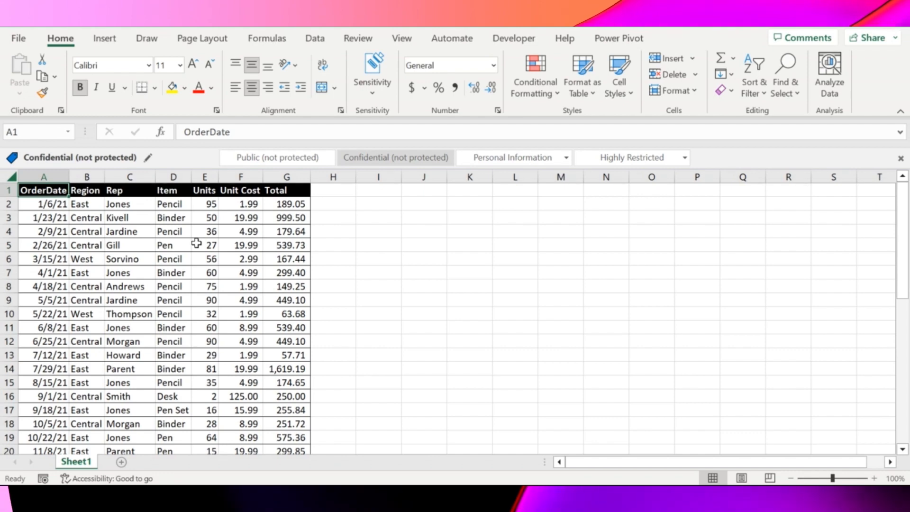
Step: Select the whole order data range A1:G44 and create a PivotTable from it on a new worksheet
key(ctrl+shift+End)
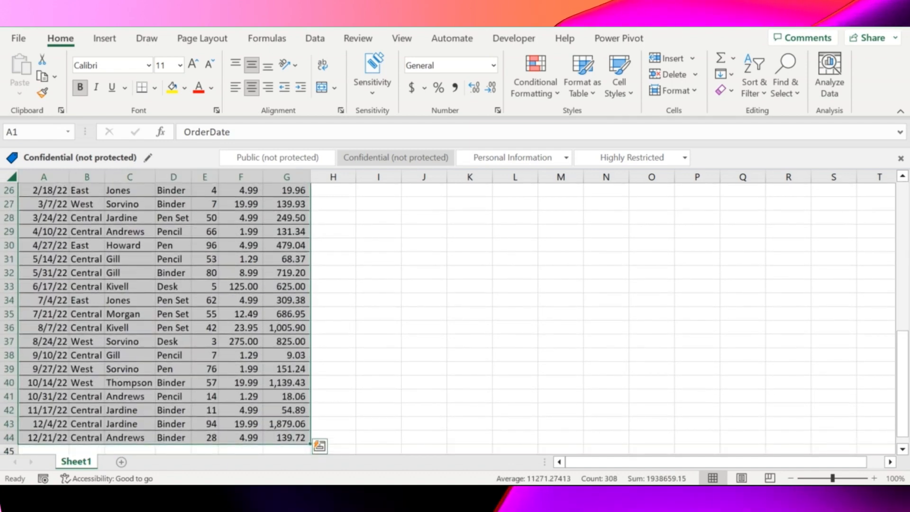
click(316, 40)
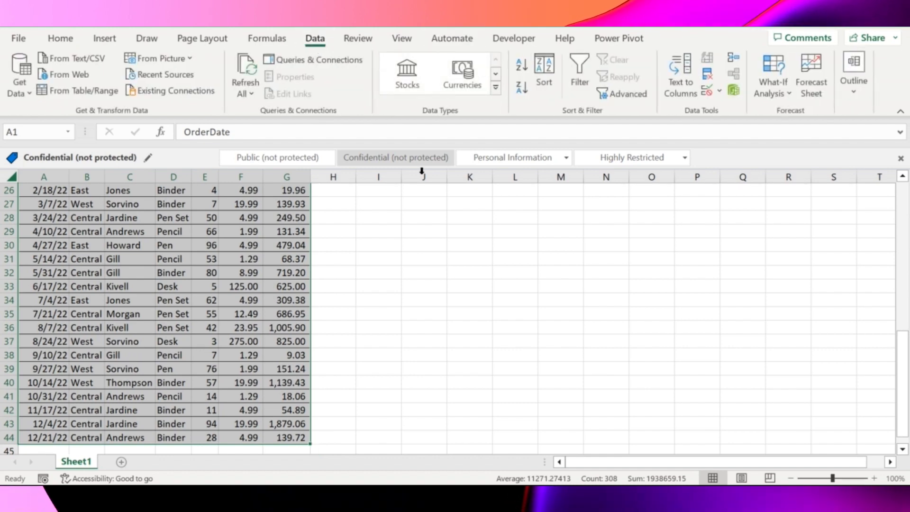
click(107, 40)
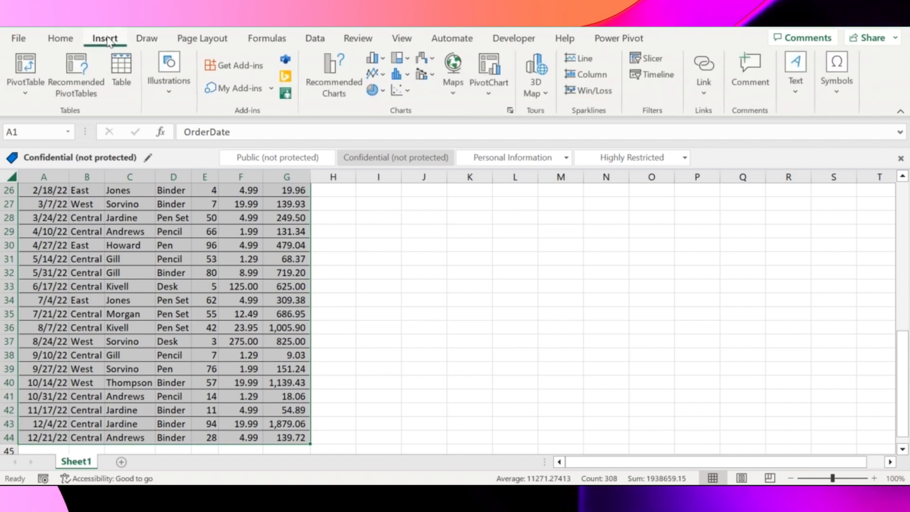
click(18, 81)
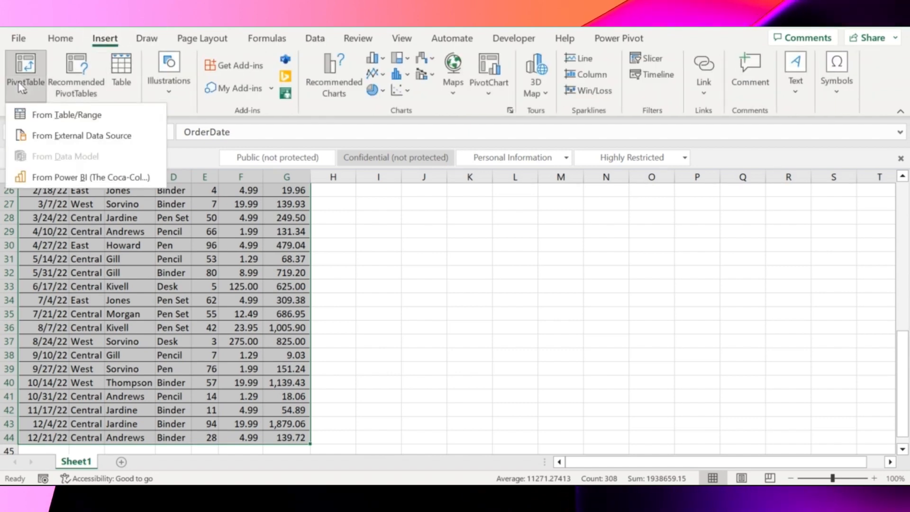
click(84, 111)
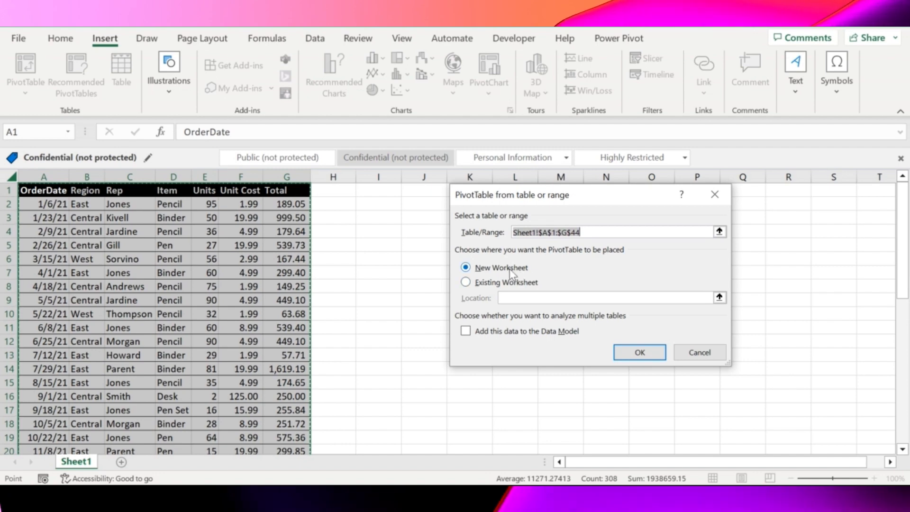
click(490, 283)
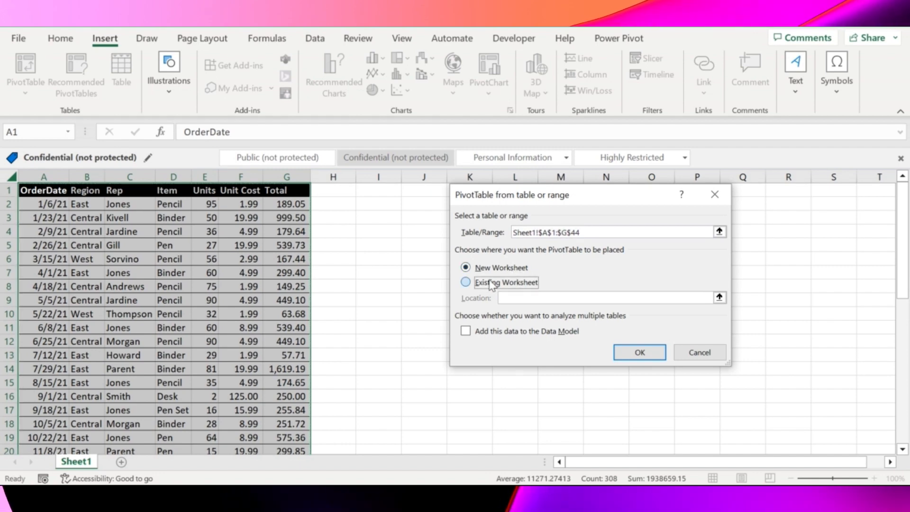
click(775, 201)
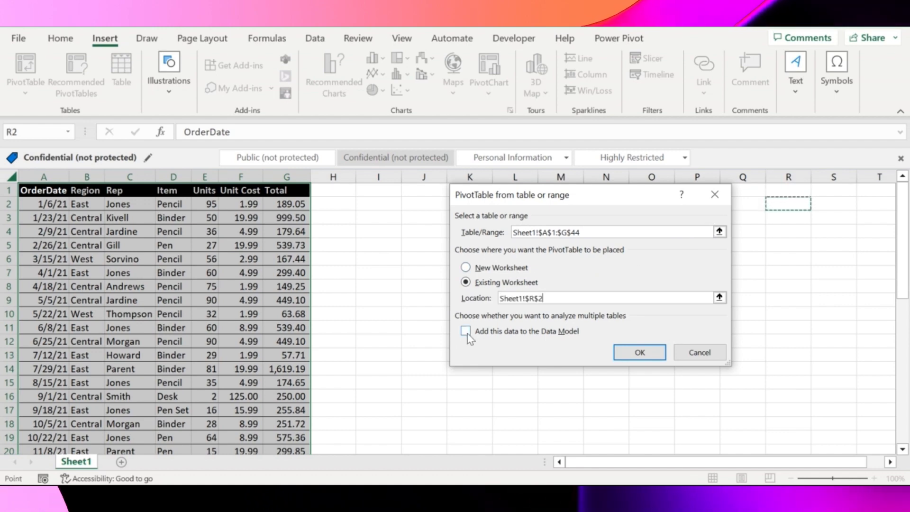
click(465, 267)
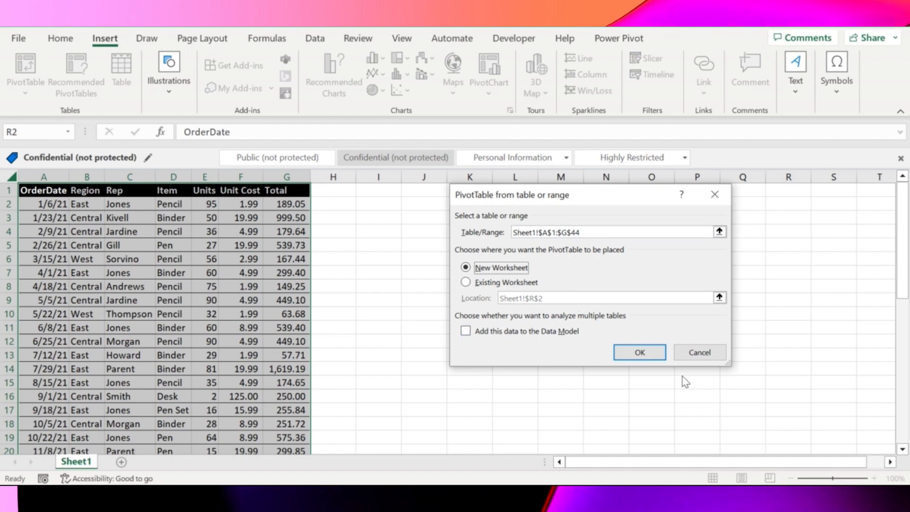
click(630, 354)
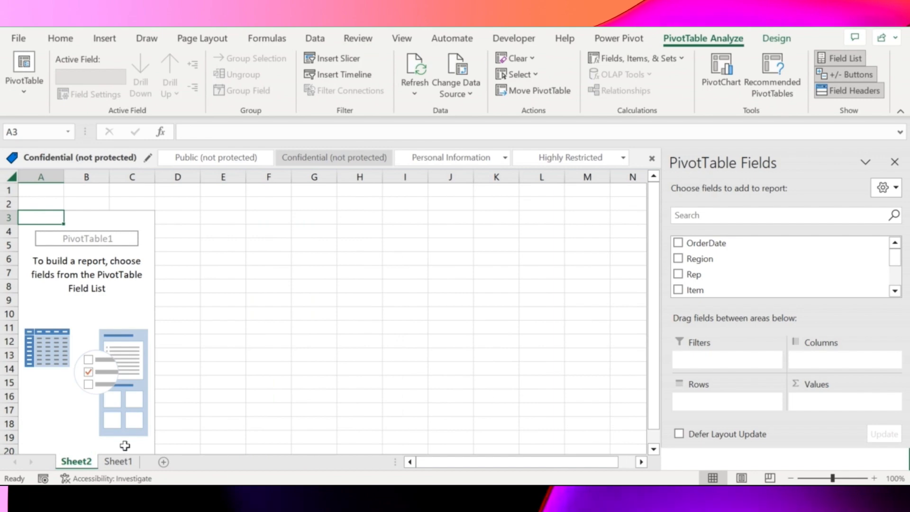
Step: Lay out the PivotTable with Region and Rep as rows, Item as columns, and the sum of Total as values
click(119, 461)
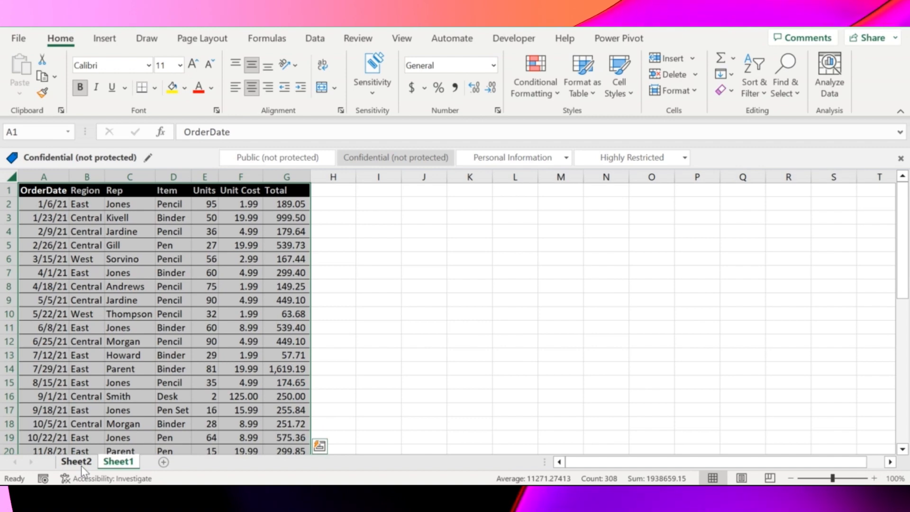
click(81, 466)
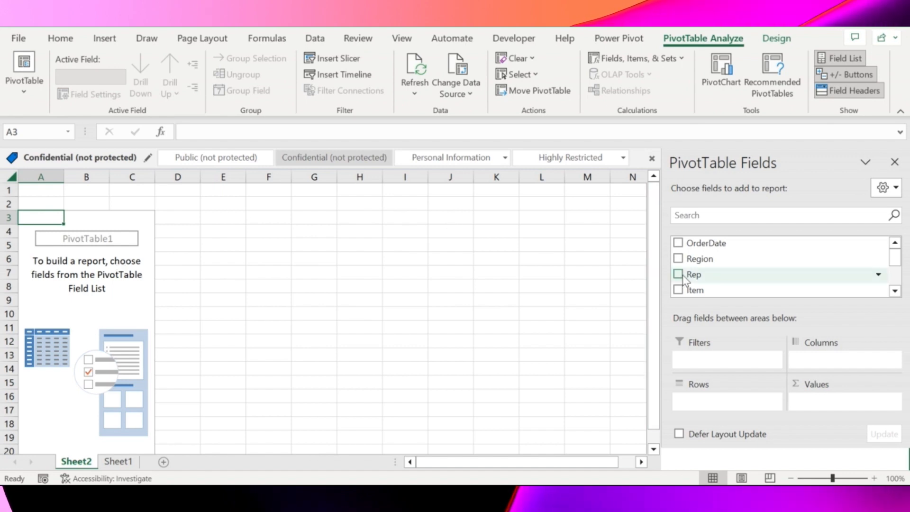
click(678, 259)
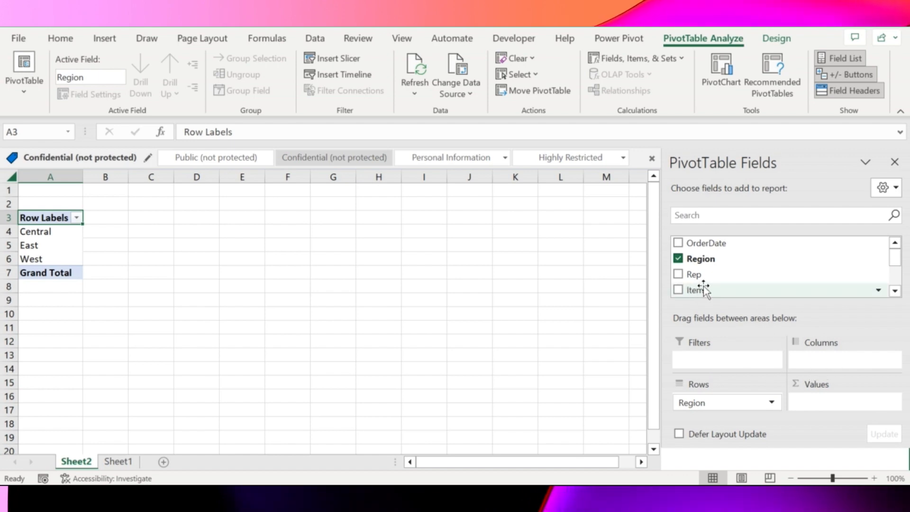
drag(705, 289, 837, 385)
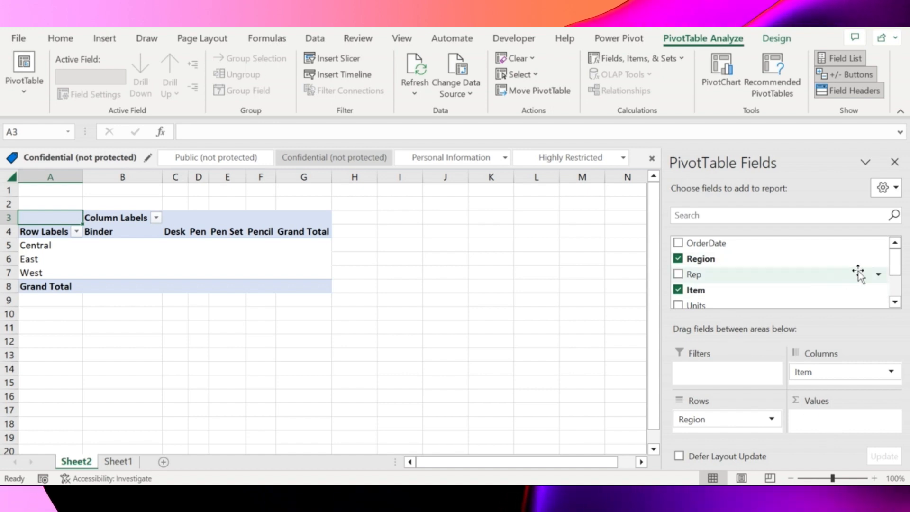
click(894, 302)
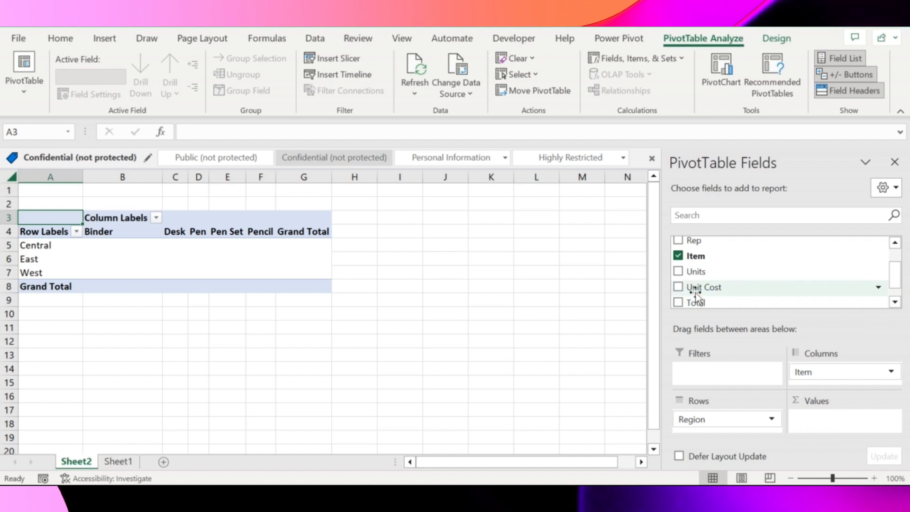
drag(697, 299, 830, 419)
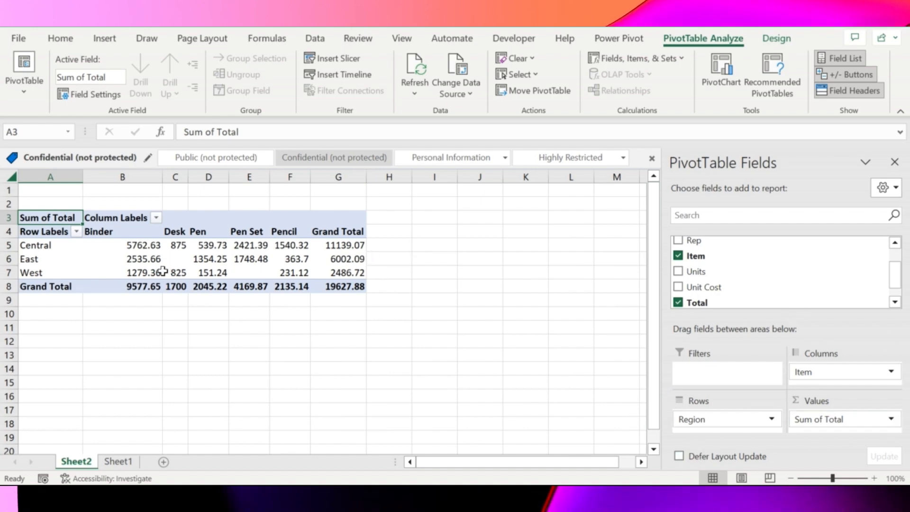
mouse_move(246, 266)
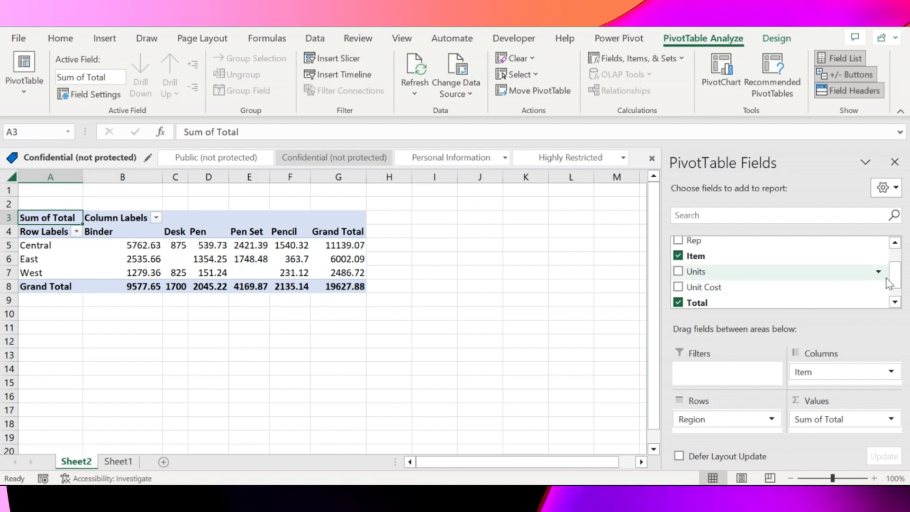
drag(716, 240, 732, 429)
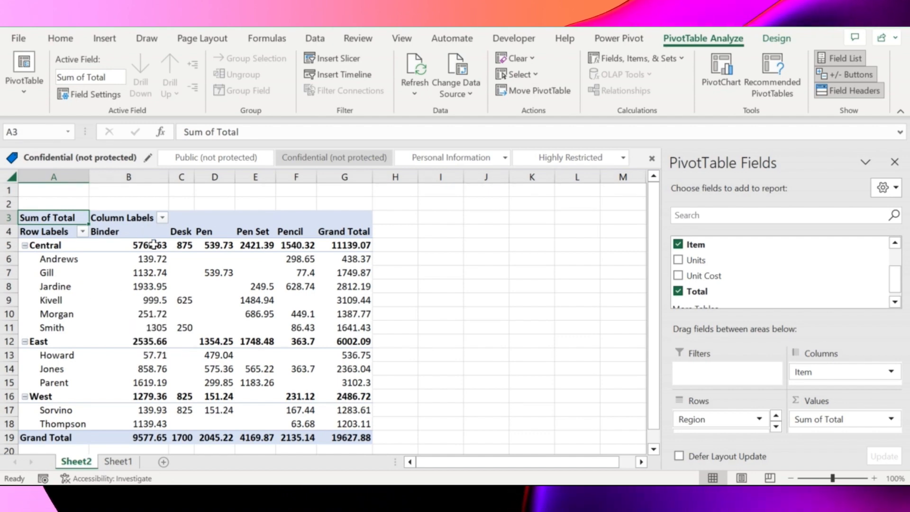
Step: Move the East region above Central in the PivotTable by copying the East label onto the Central label
click(42, 341)
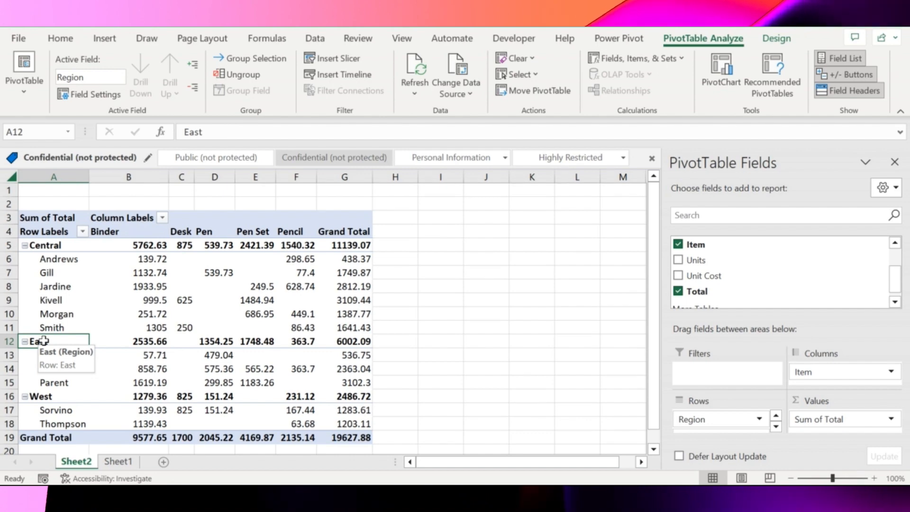
key(ctrl+c)
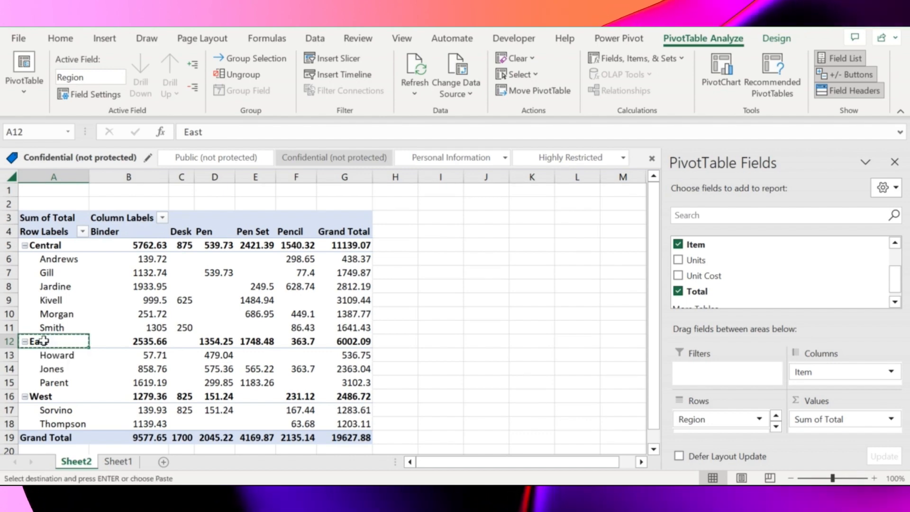
click(52, 245)
key(ctrl+v)
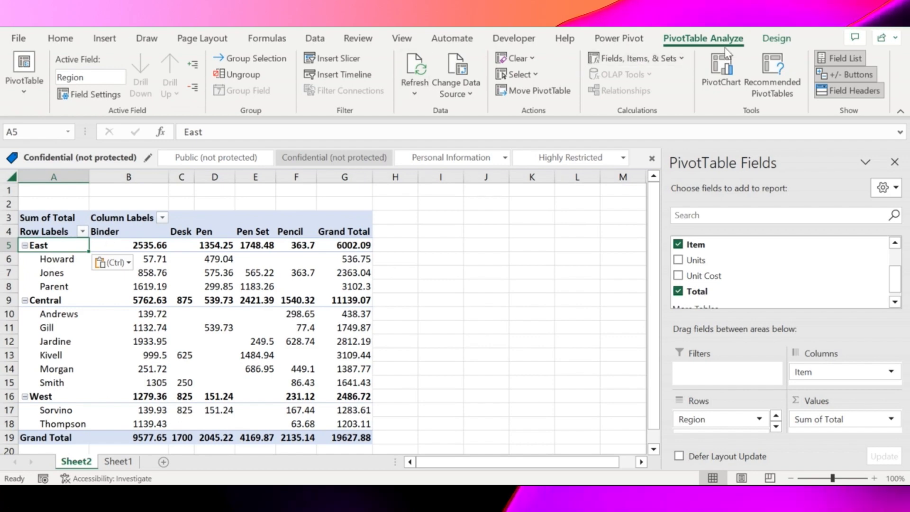
Step: Change the PivotTable's report layout to Tabular Form
click(770, 42)
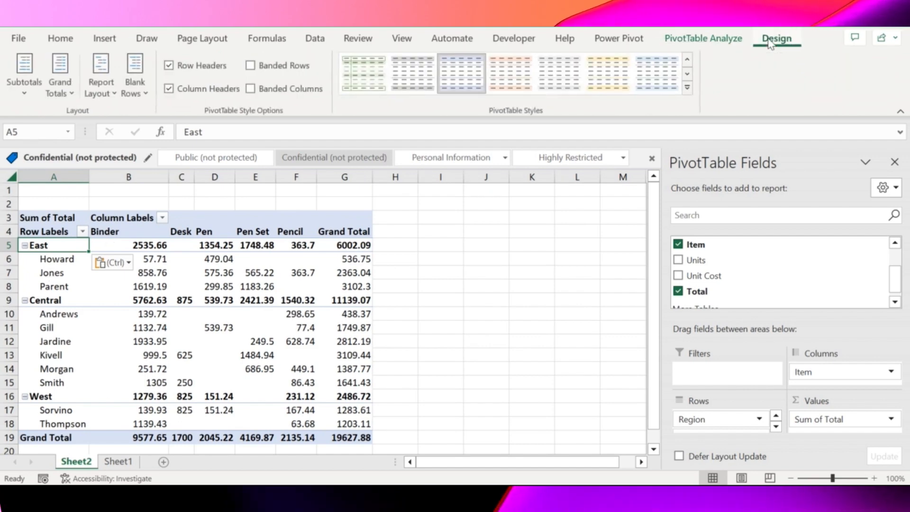
click(95, 99)
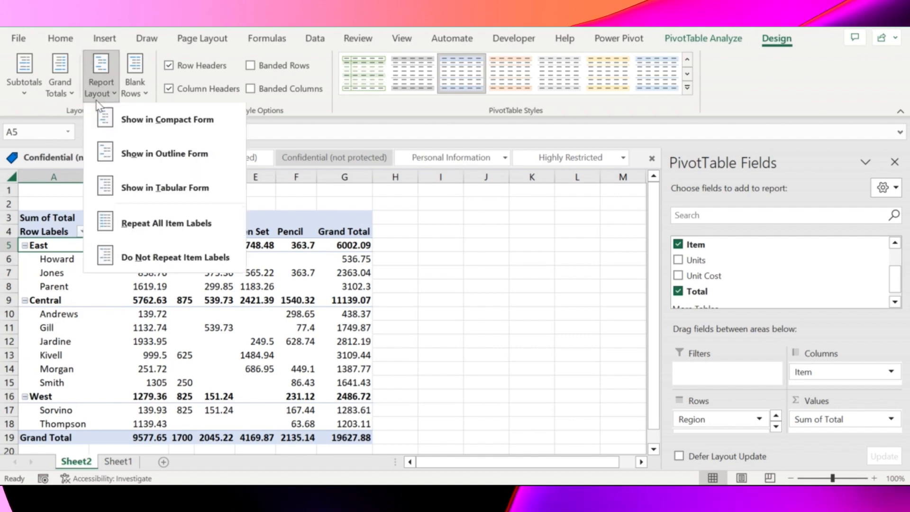
click(188, 192)
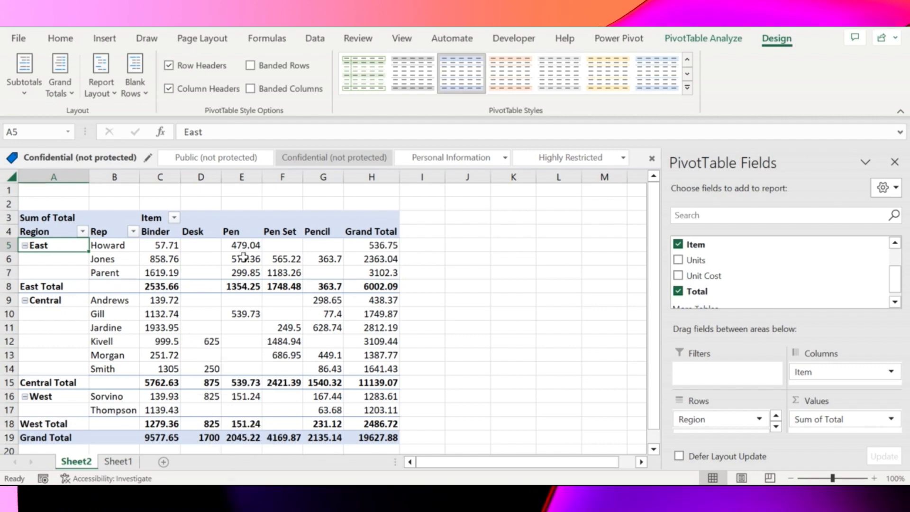
Step: Collapse the East, Central and West regions in the PivotTable to hide the individual reps
click(24, 246)
click(24, 259)
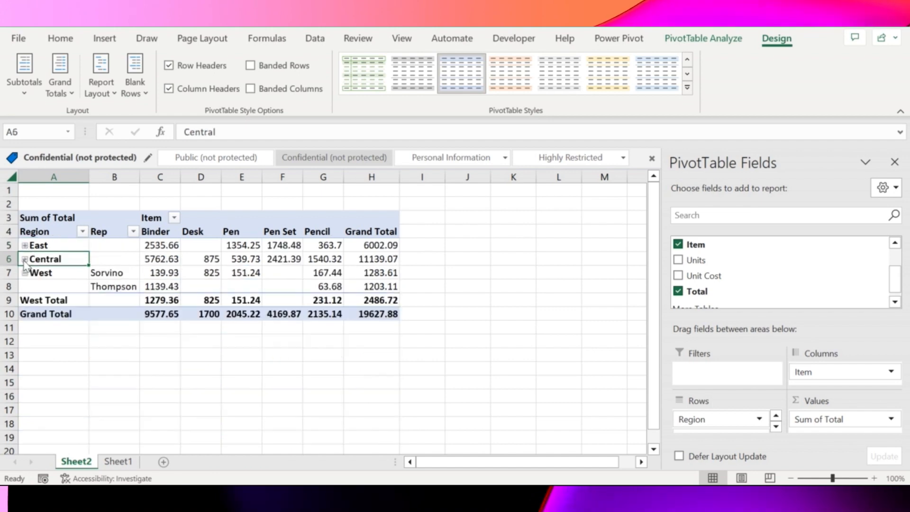
click(25, 273)
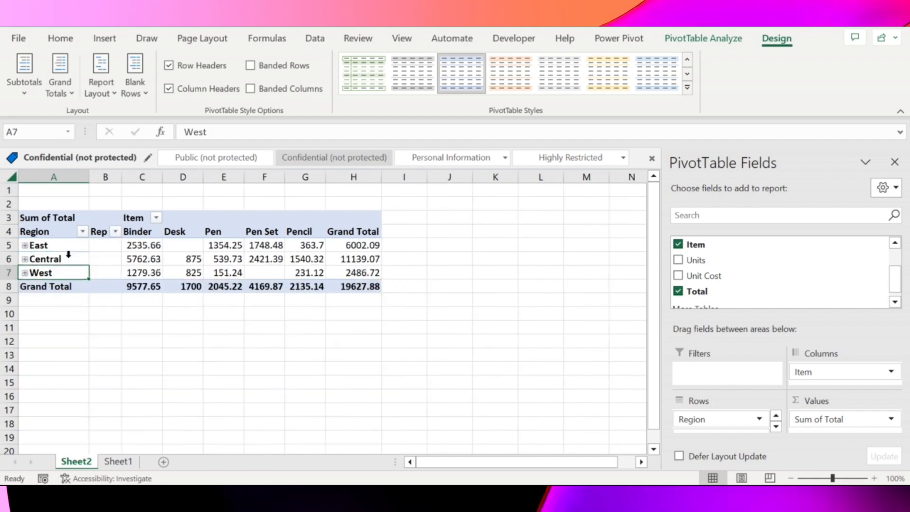
Step: Expand the Central region in the PivotTable to view its reps and collapse it again
click(25, 259)
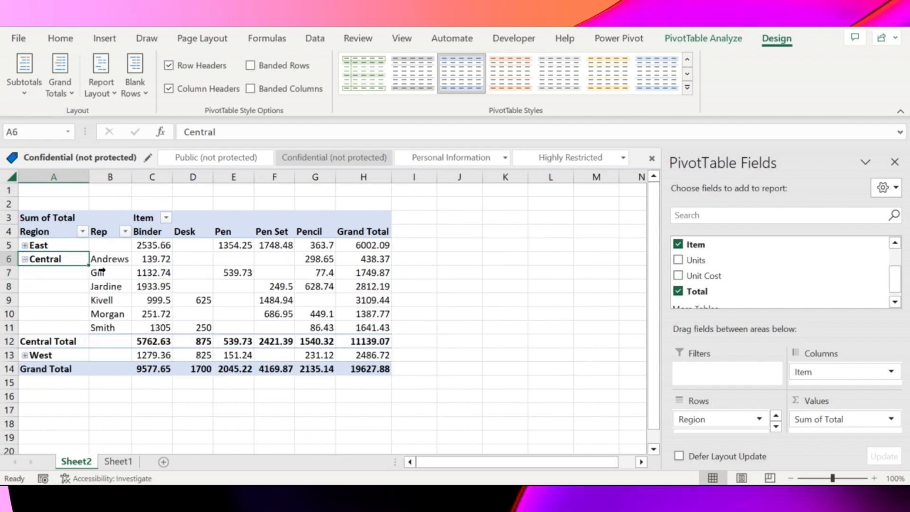
click(24, 259)
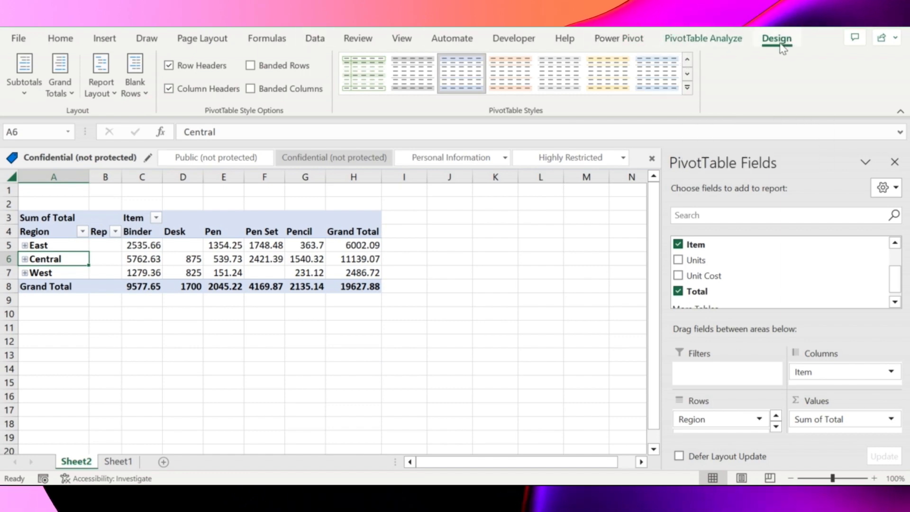
Step: Hide the PivotTable's expand/collapse buttons, the Field List and the field headers
click(726, 41)
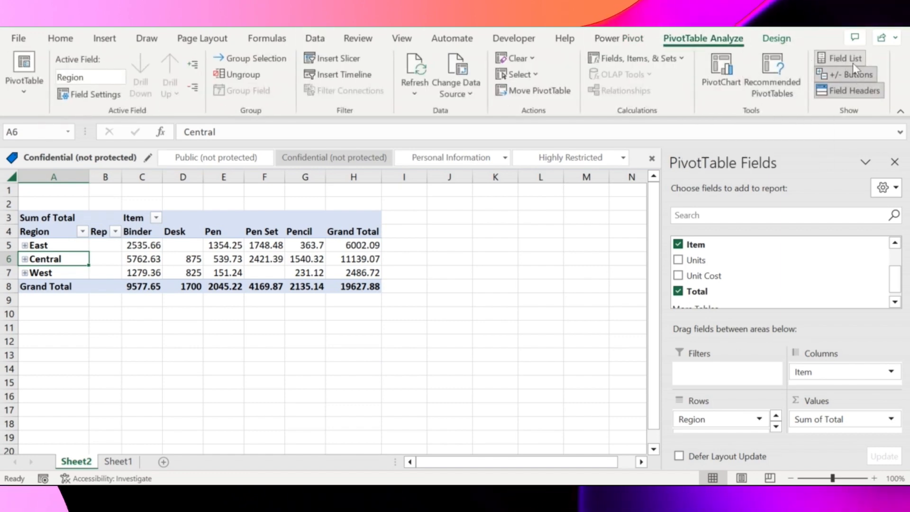
click(859, 76)
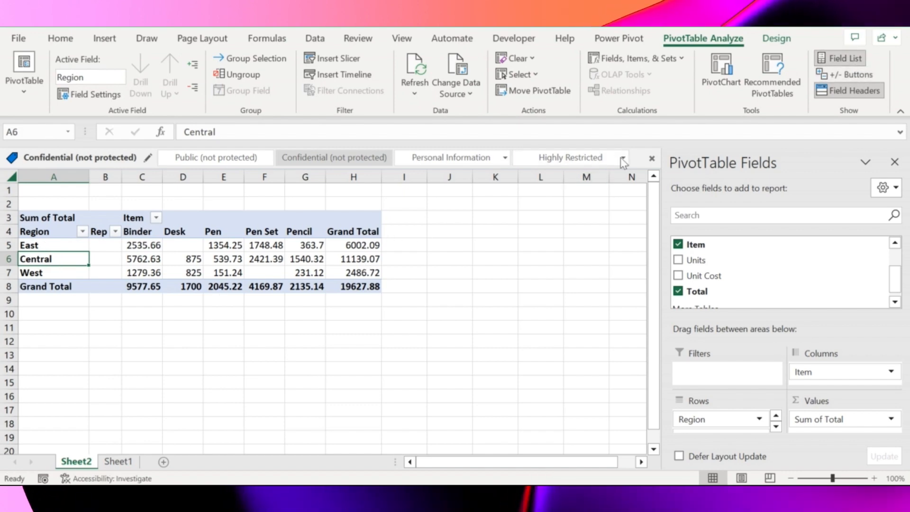
click(859, 56)
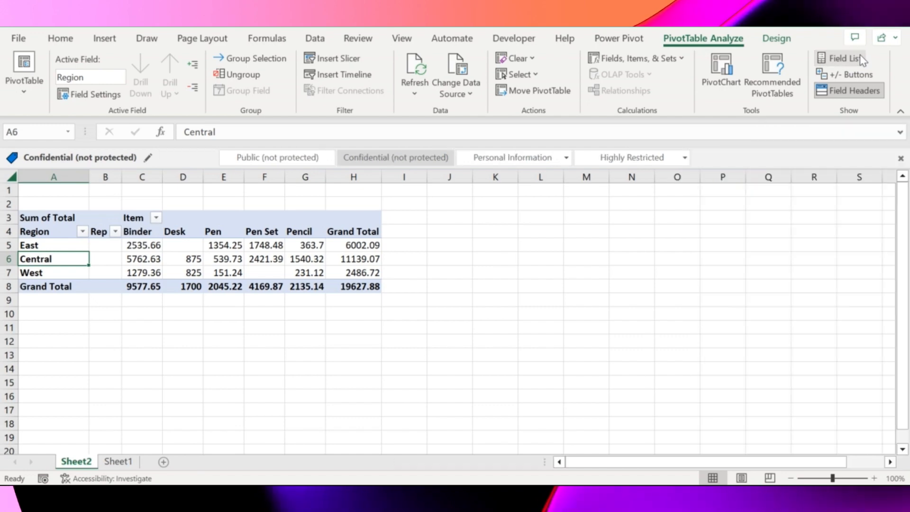
click(859, 94)
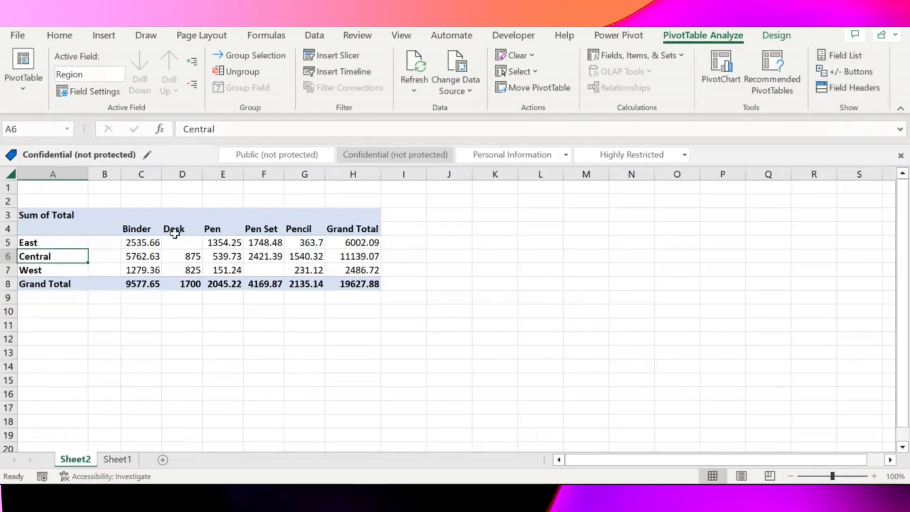
Step: Show the PivotTable's field headers for Region, Rep and Item again
click(85, 217)
click(254, 229)
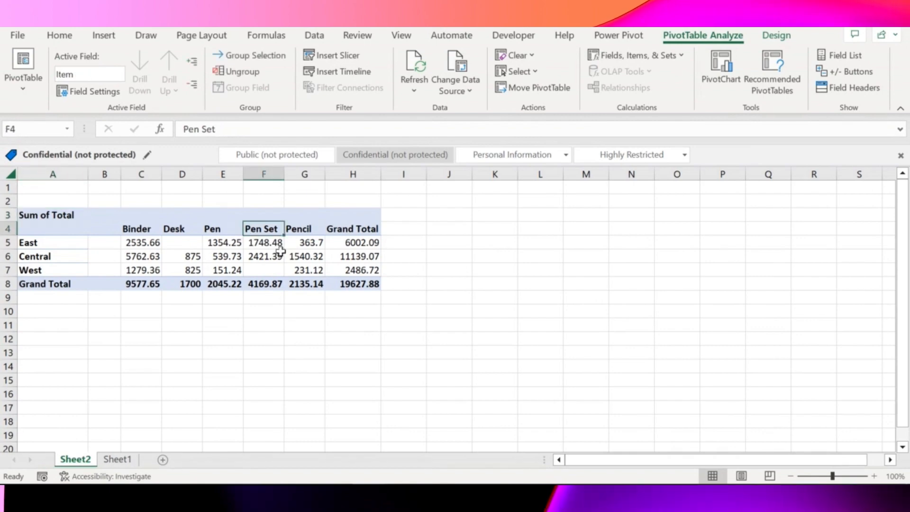
click(85, 229)
click(89, 230)
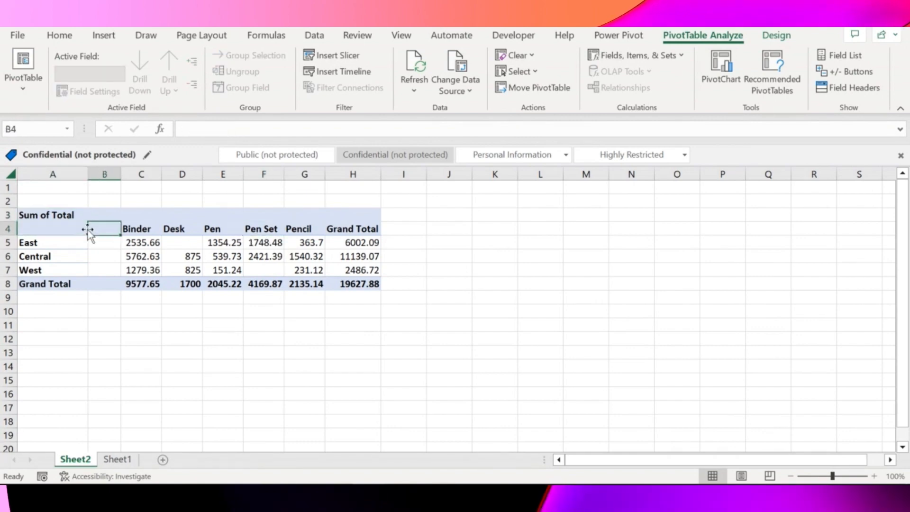
click(850, 87)
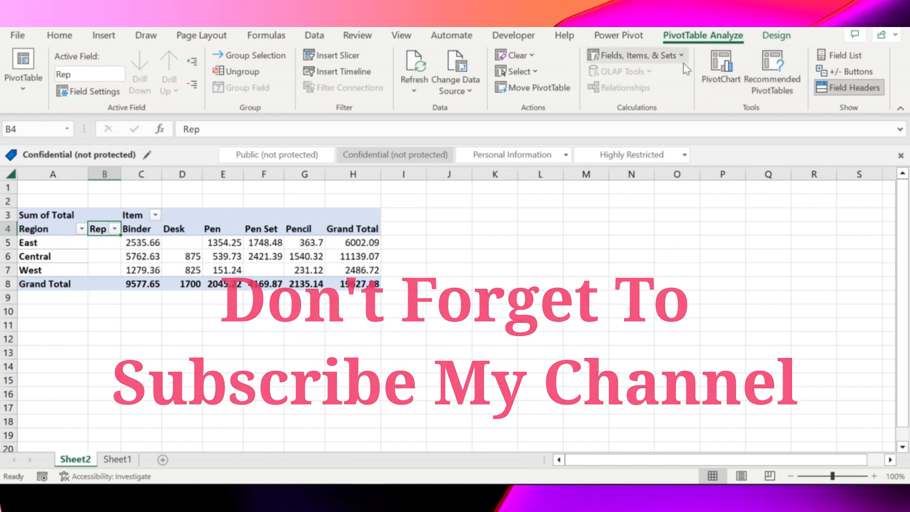
click(459, 217)
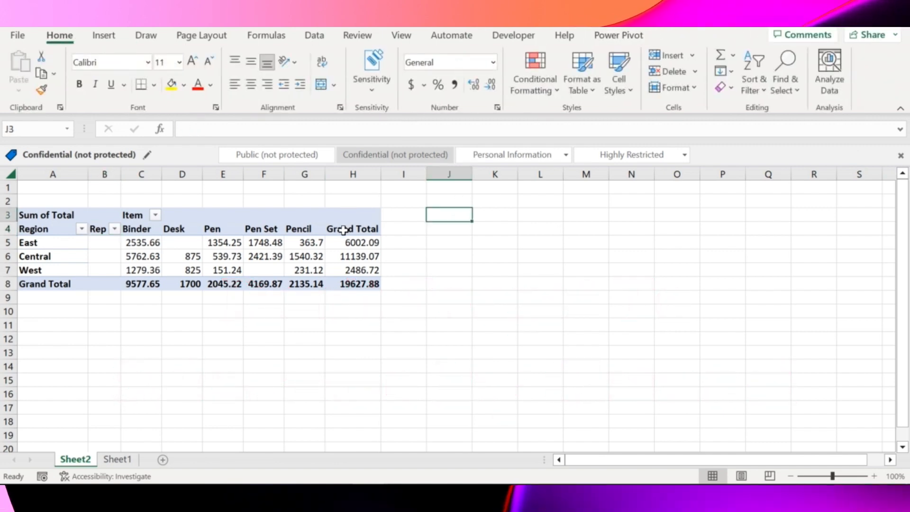
click(345, 229)
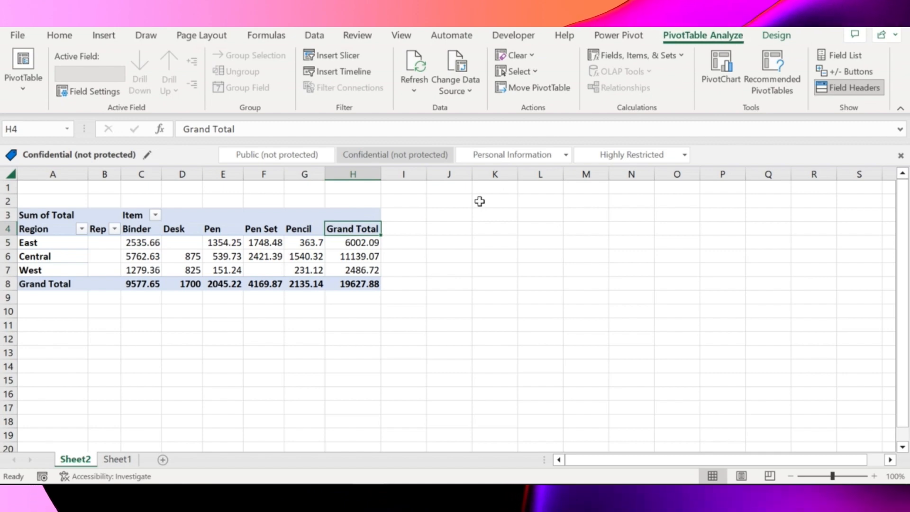
key(Home)
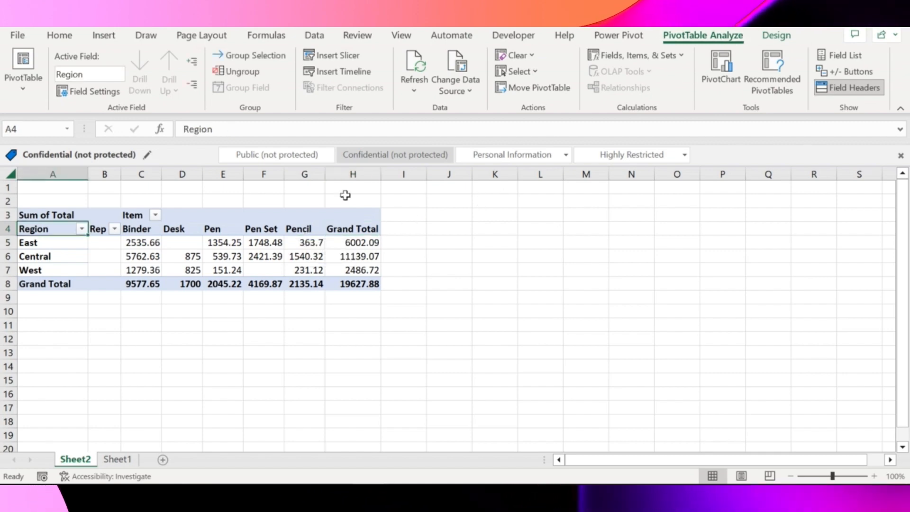
click(17, 92)
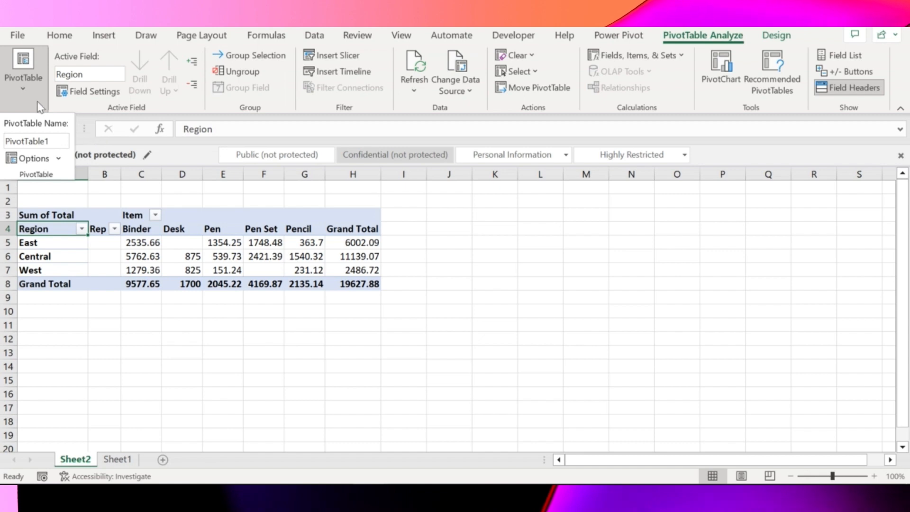
click(58, 158)
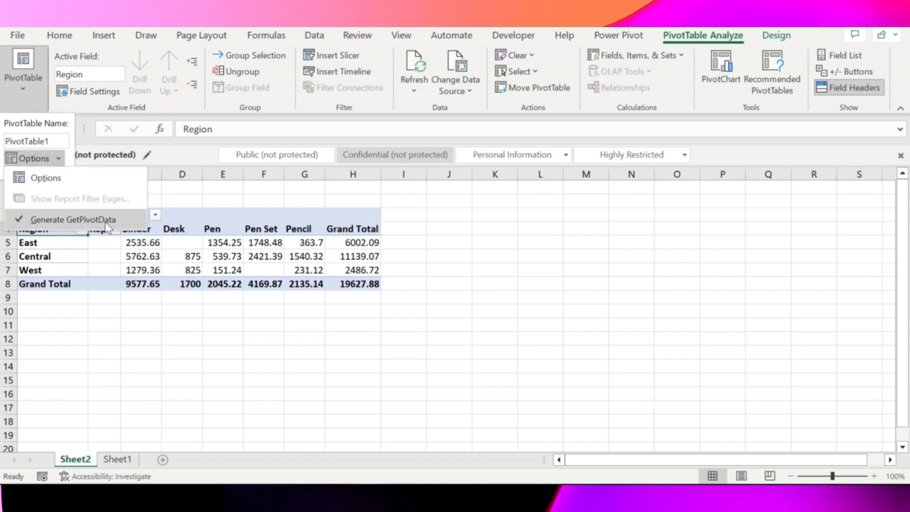
click(101, 56)
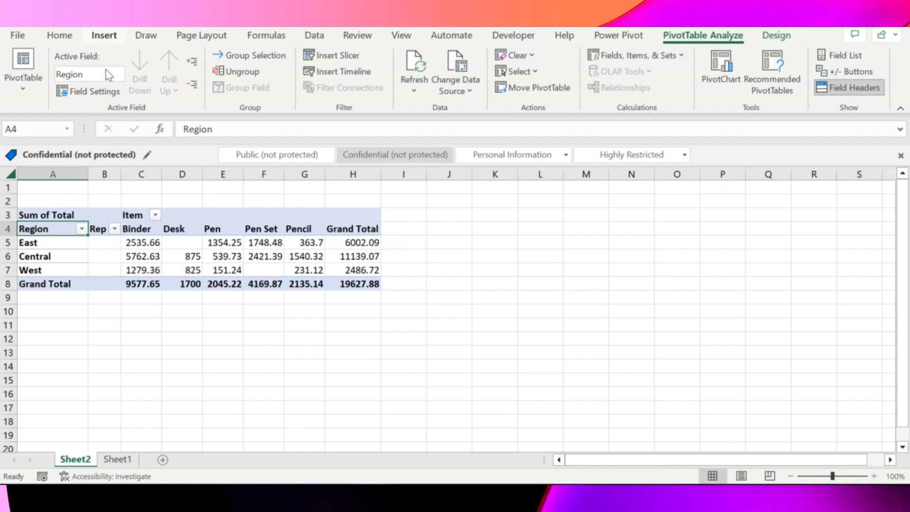
click(142, 225)
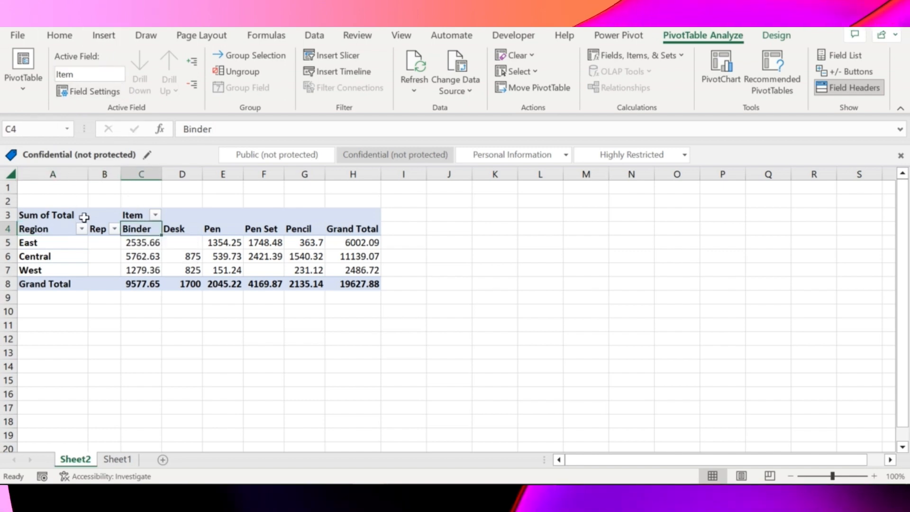
Step: Show the PivotTable's expand/collapse buttons again and apply Tabular Form as its report layout
click(60, 255)
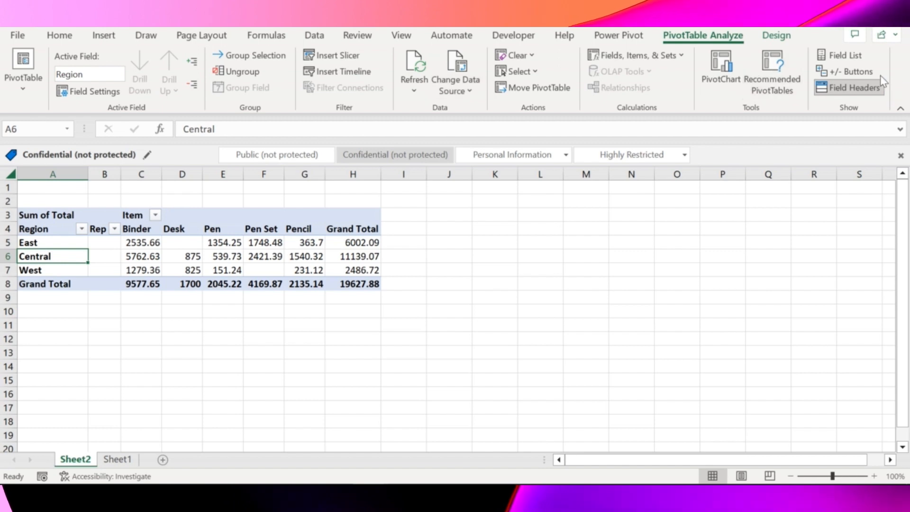
click(854, 71)
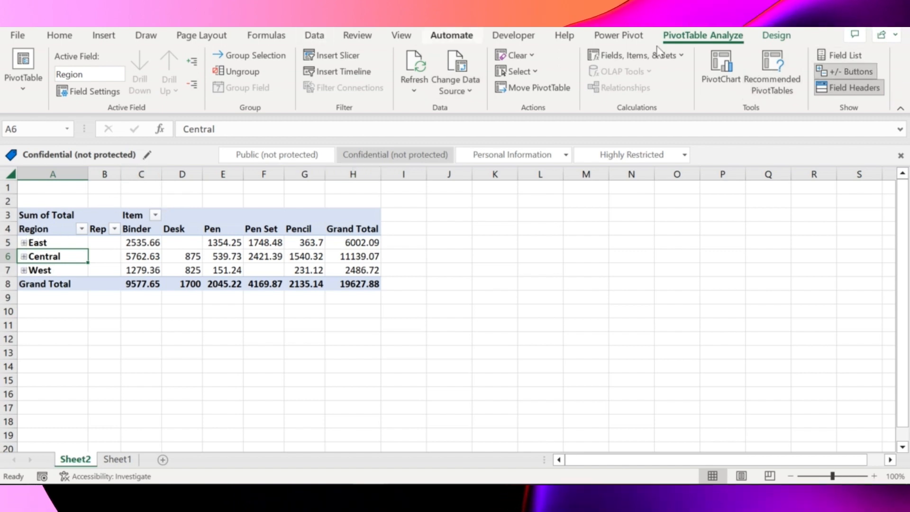
click(771, 34)
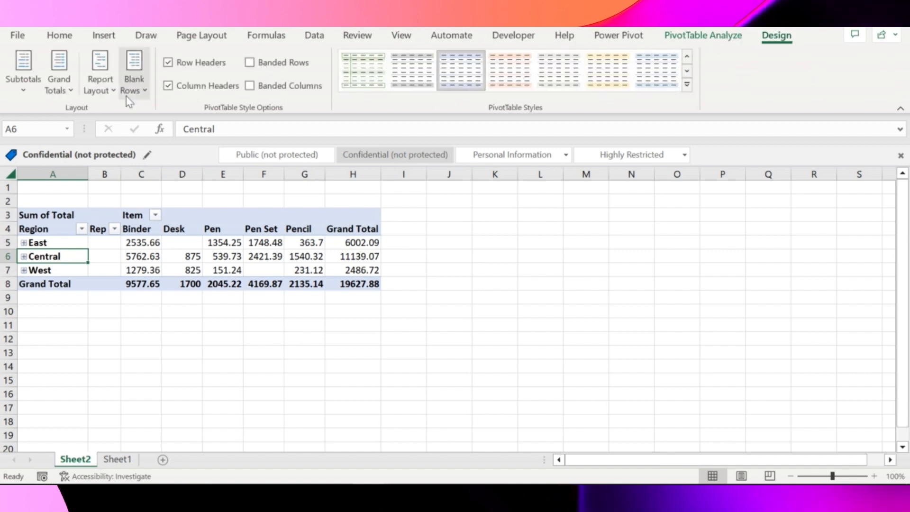
click(99, 83)
click(201, 187)
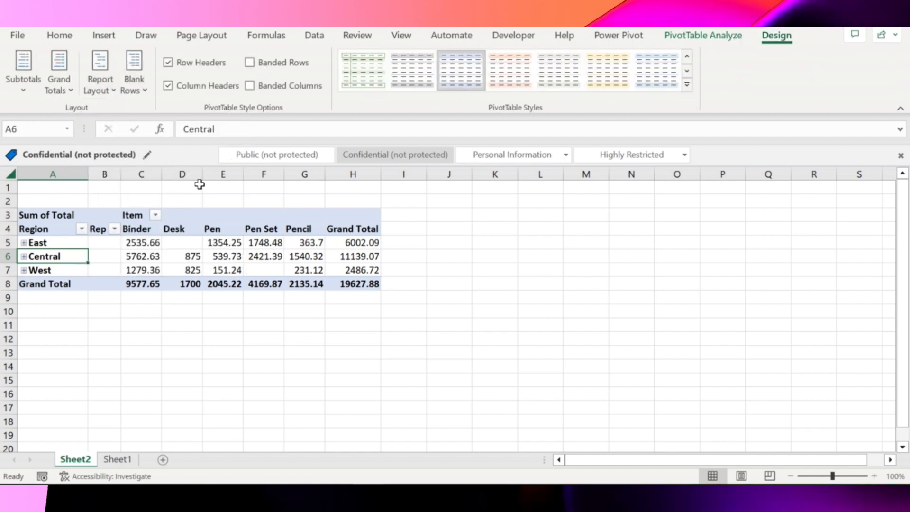
Step: Expand the East, Central and West regions in the PivotTable to list the individual reps
click(24, 242)
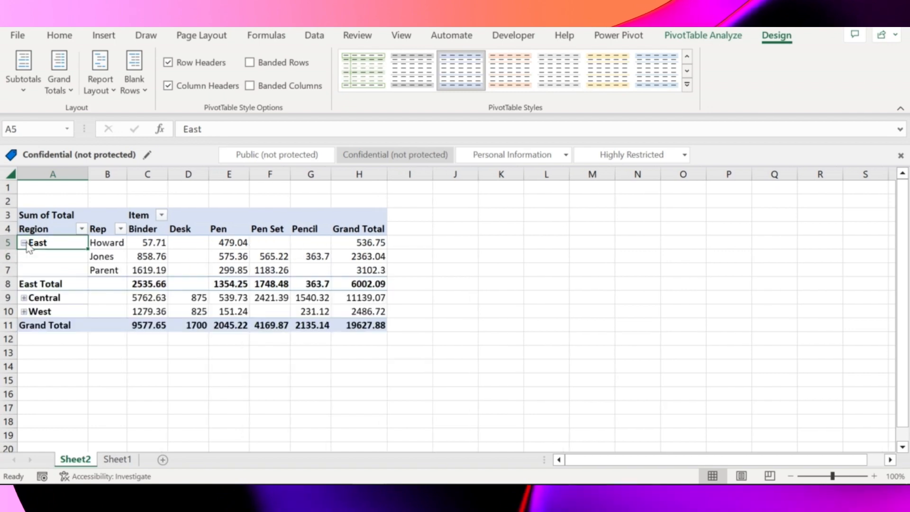
click(23, 298)
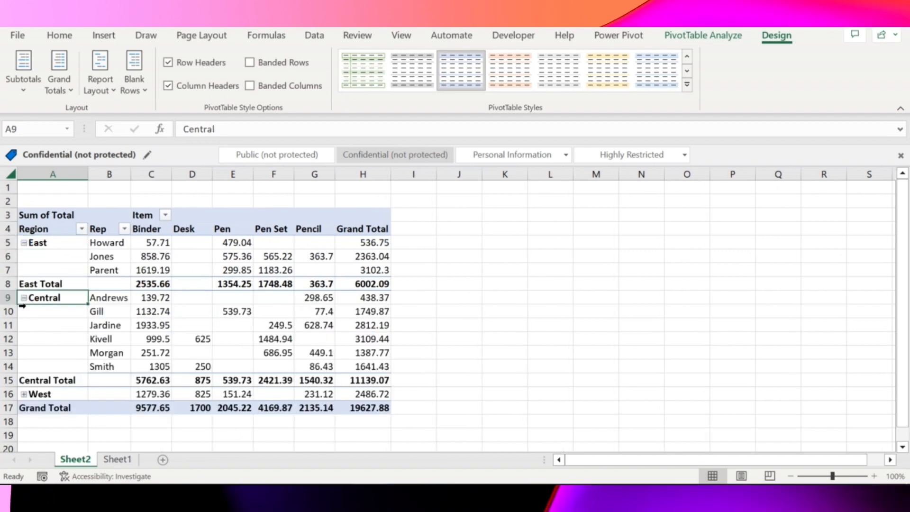
click(24, 394)
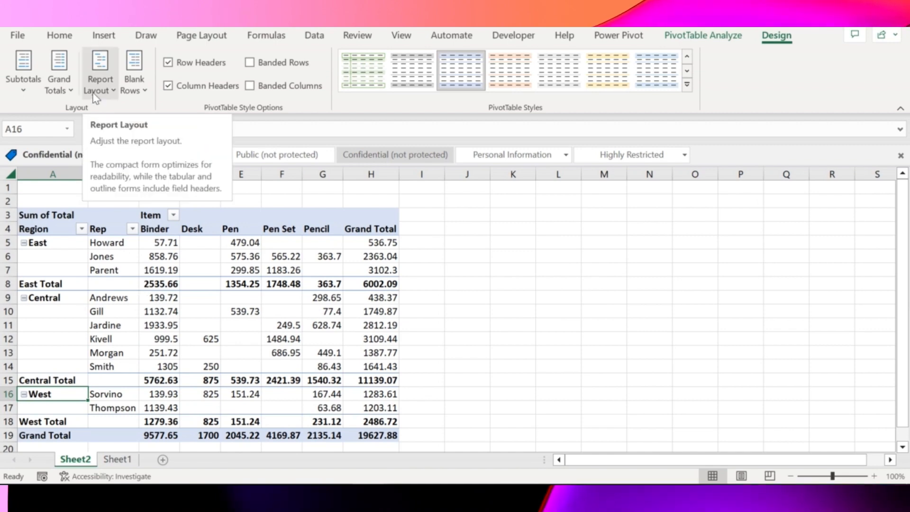
Step: Insert a blank line after each item in the PivotTable and remove the blank lines again
click(133, 86)
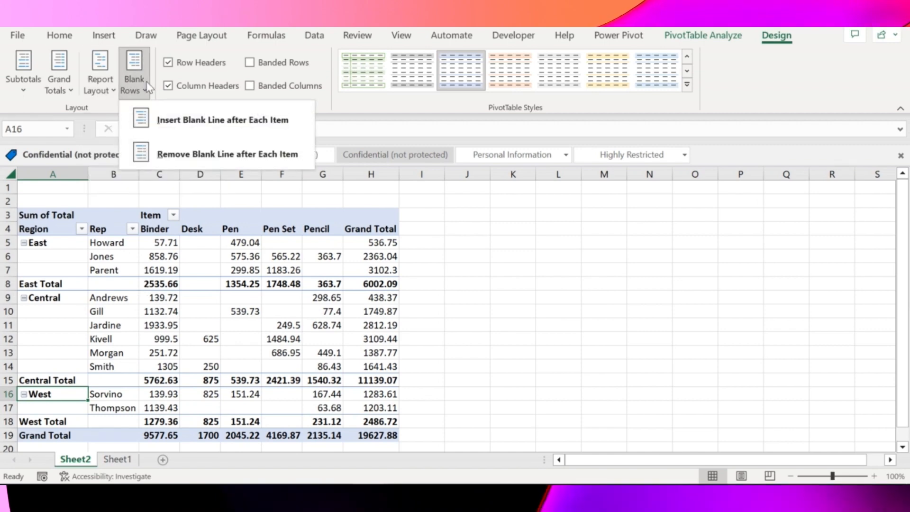
click(235, 128)
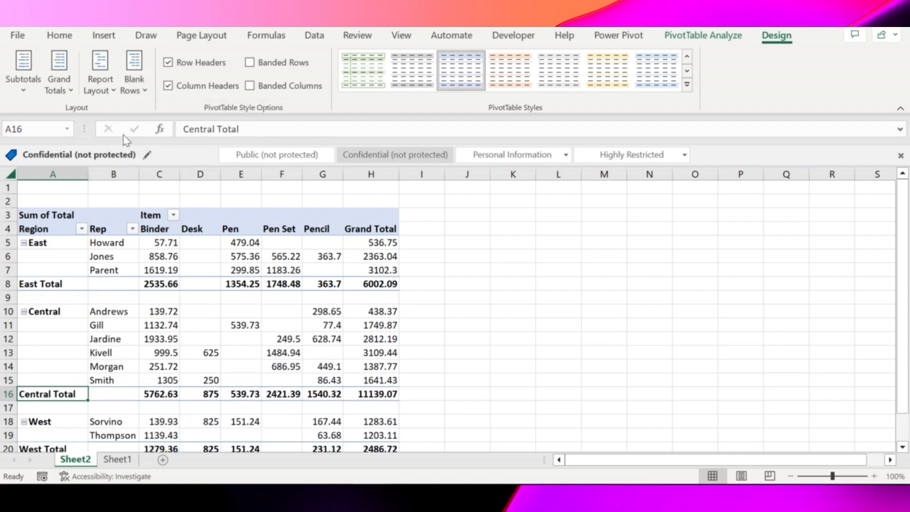
click(131, 83)
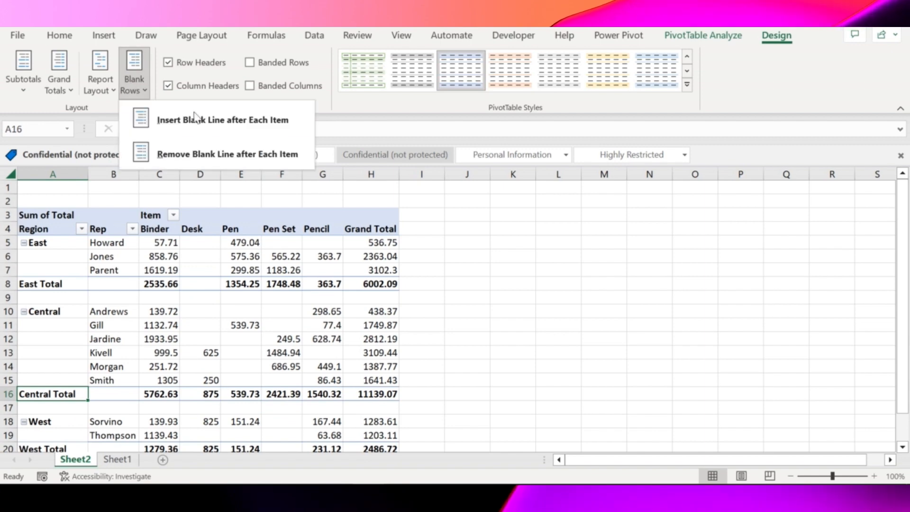
click(241, 156)
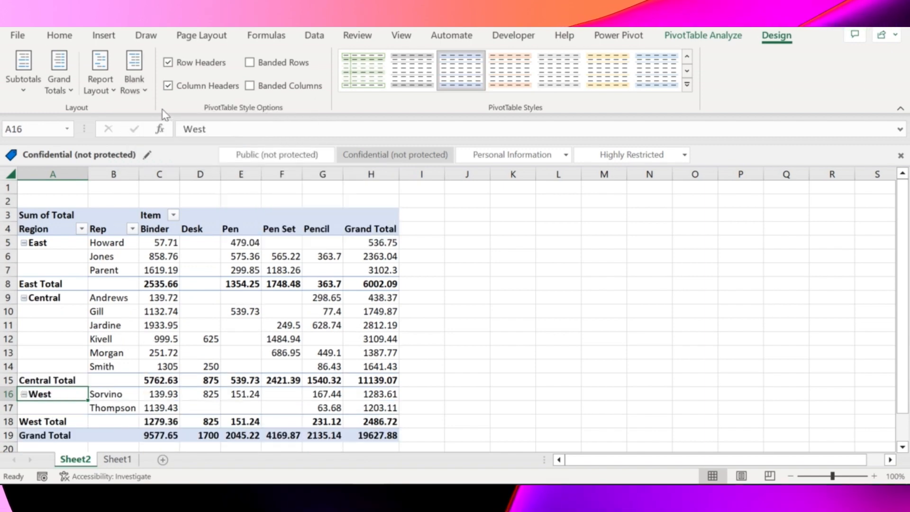
Step: Try the PivotTable's report layout in Compact Form and Outline Form, and return it to Tabular Form
click(98, 90)
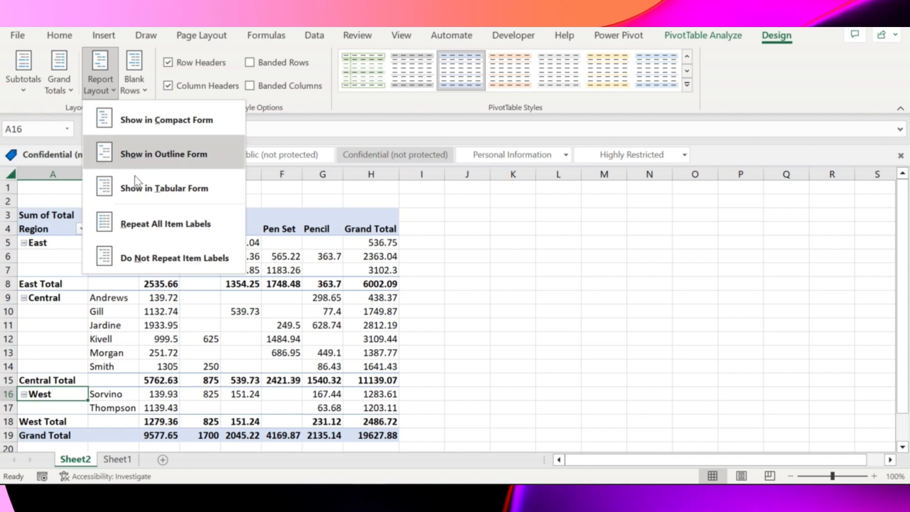
click(205, 125)
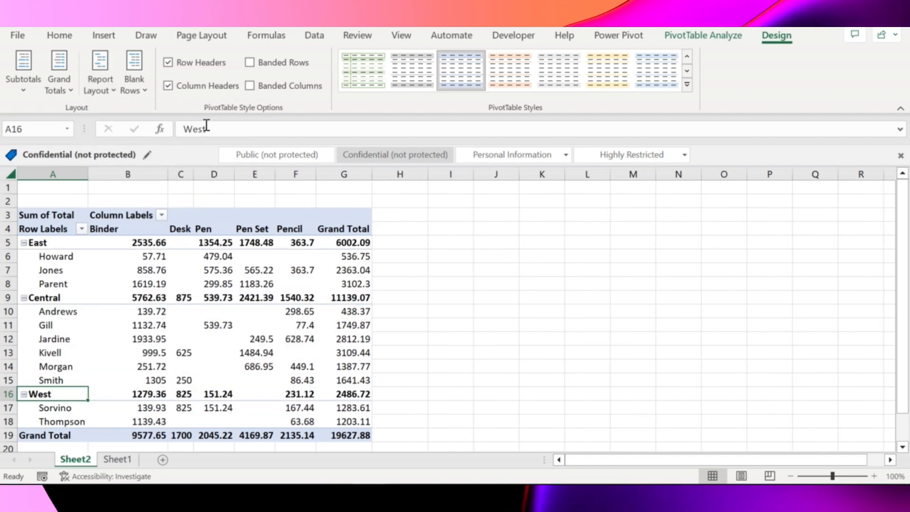
click(100, 85)
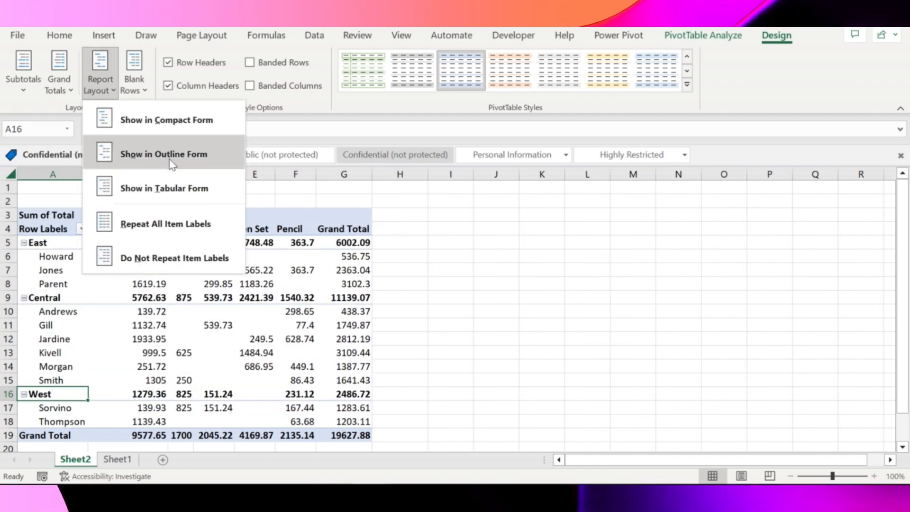
click(152, 156)
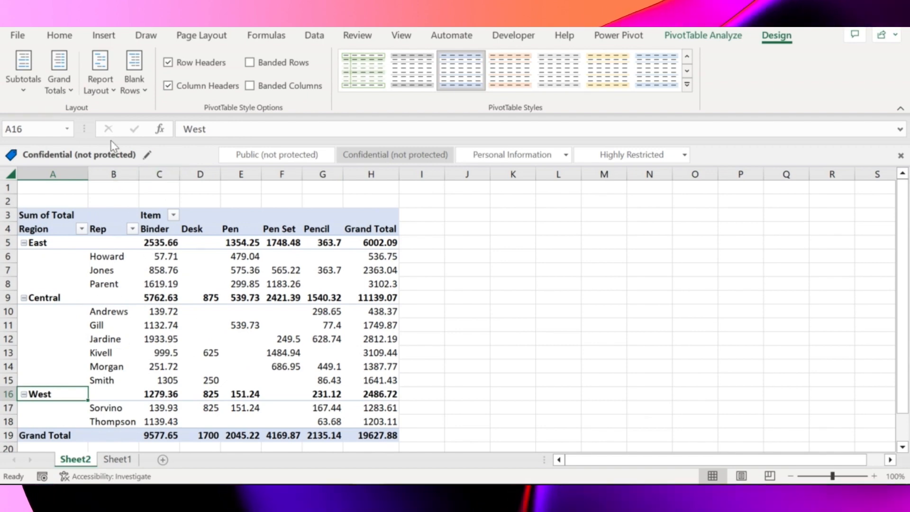
click(101, 89)
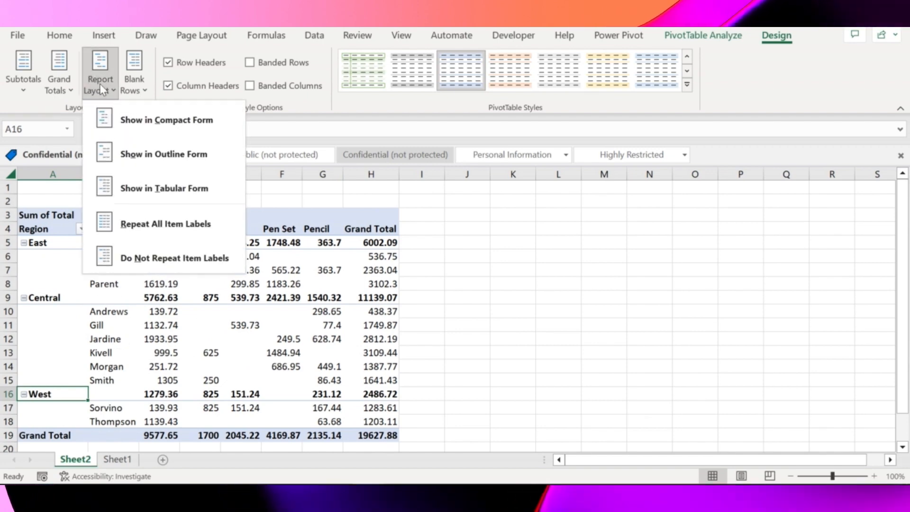
click(151, 188)
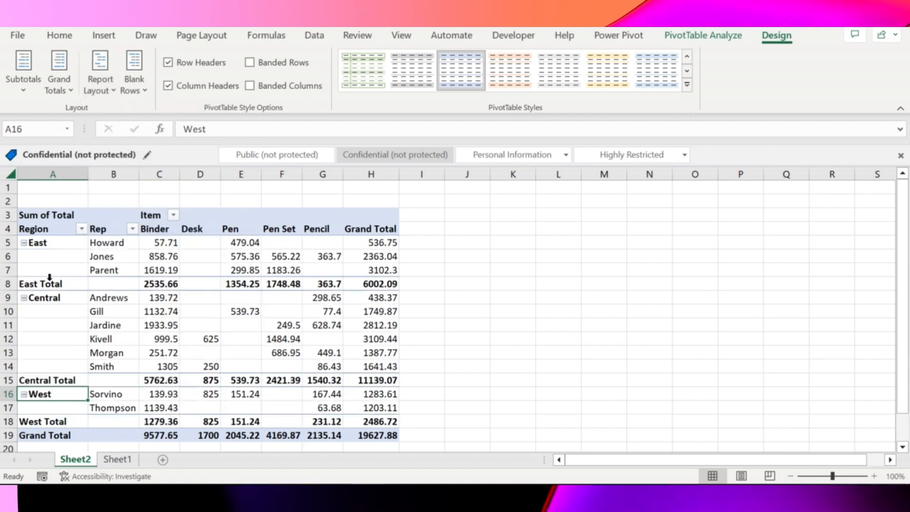
Step: Repeat all item labels in the PivotTable so each rep row carries its region name
click(107, 81)
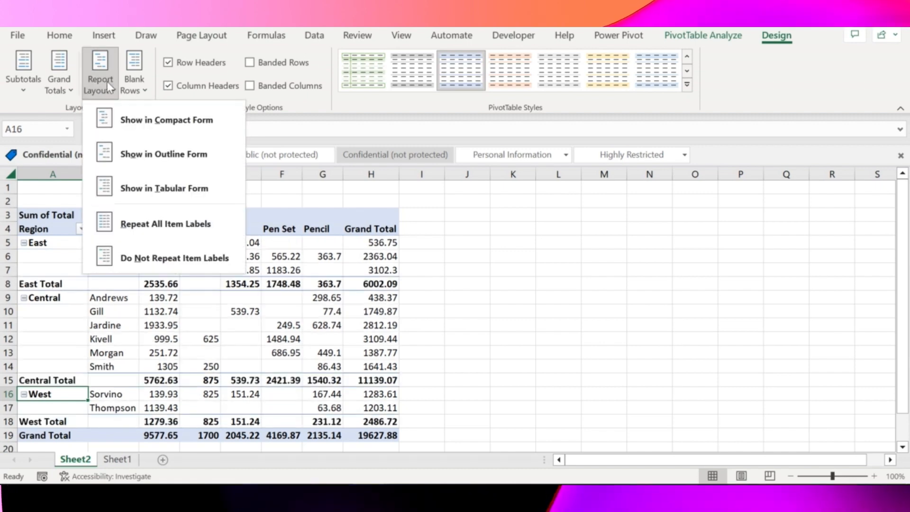
click(187, 237)
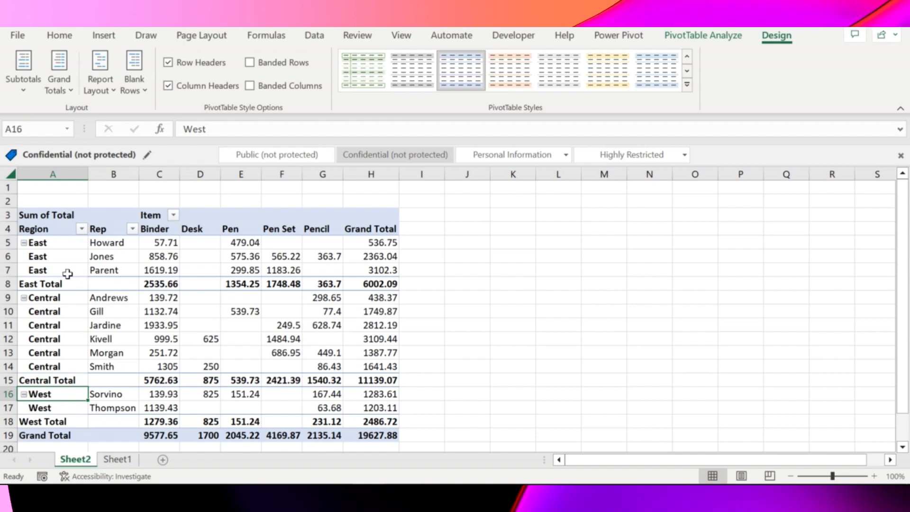
Step: Turn off repeated item labels in the PivotTable so each region name shows only on its first row
click(100, 86)
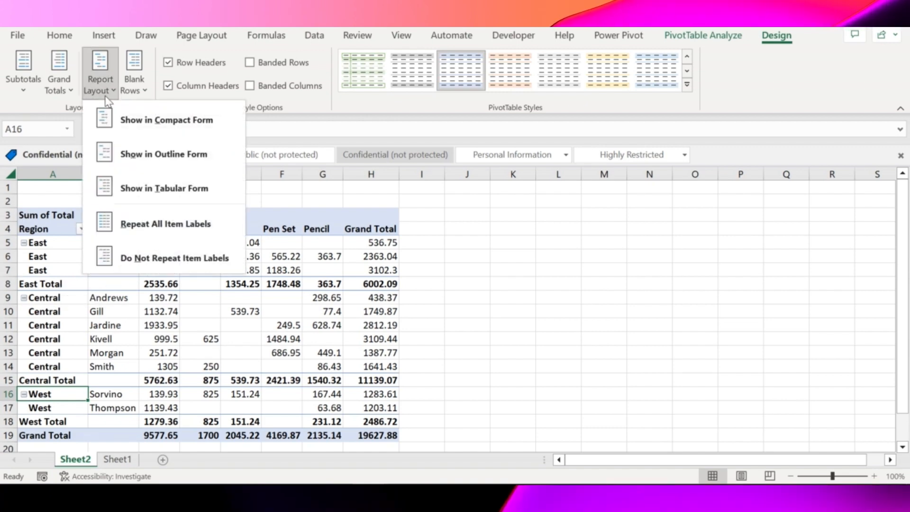
click(194, 258)
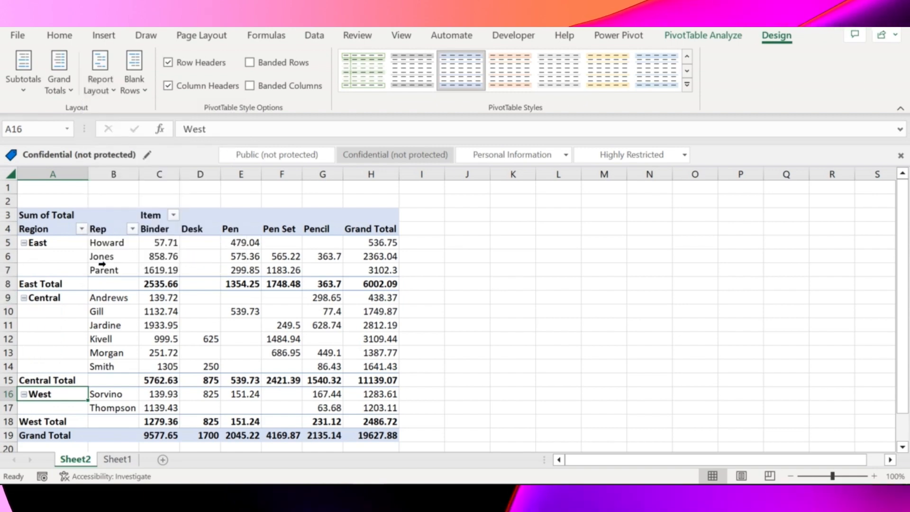
Step: Turn the PivotTable's grand totals off for rows and columns and turn them back on for both
click(71, 90)
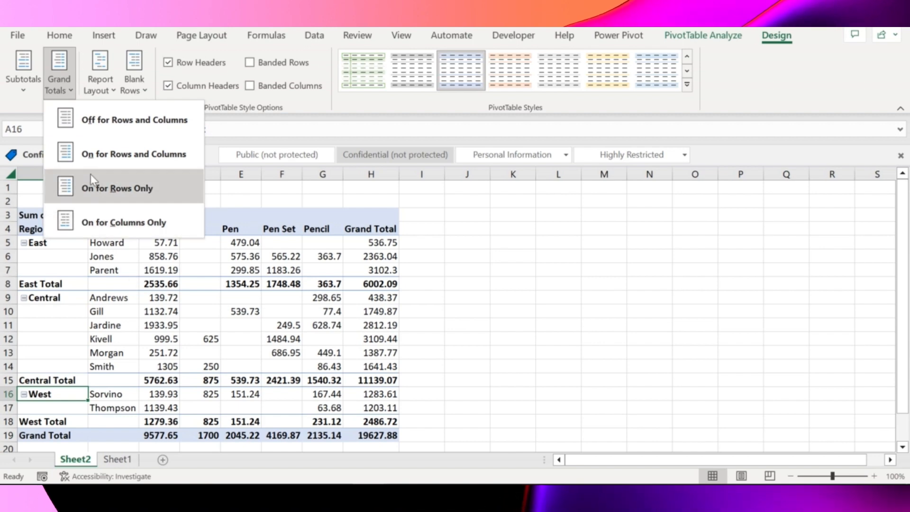
click(129, 124)
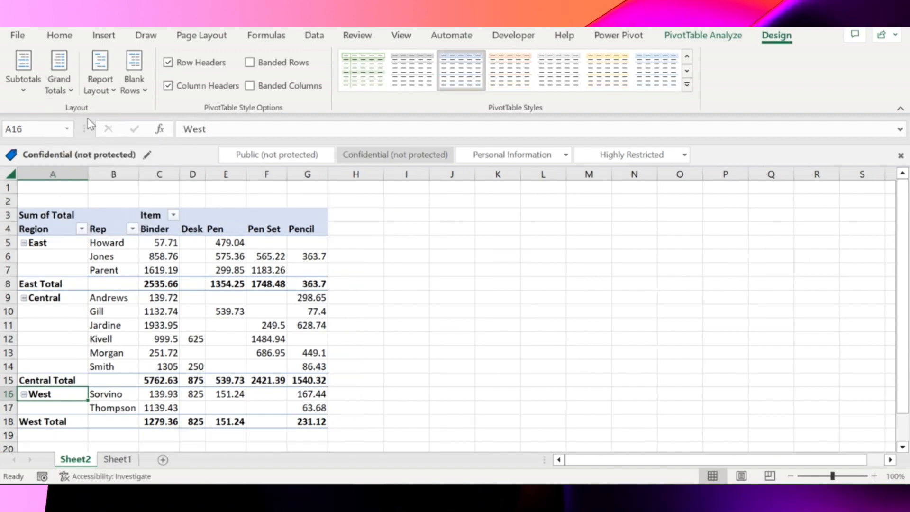
click(68, 83)
click(113, 152)
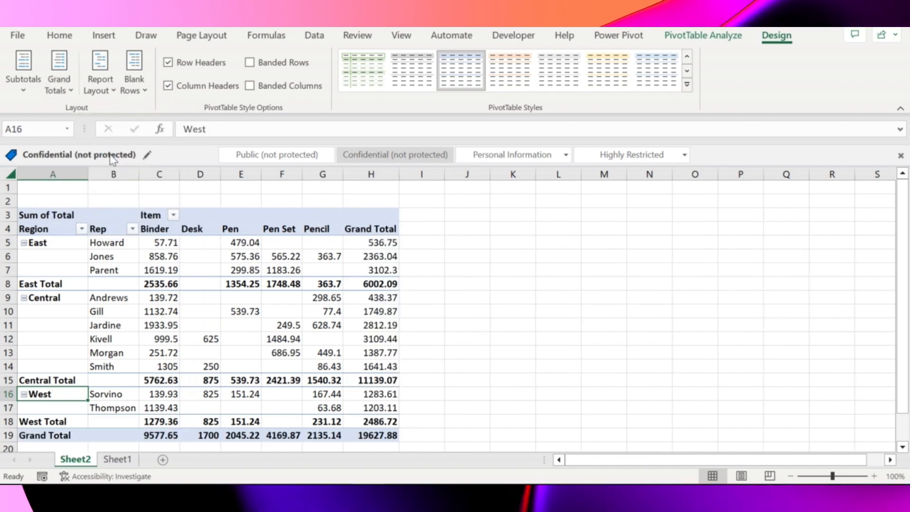
Step: Try the PivotTable's grand totals for rows only, and set them to show for columns only
click(58, 86)
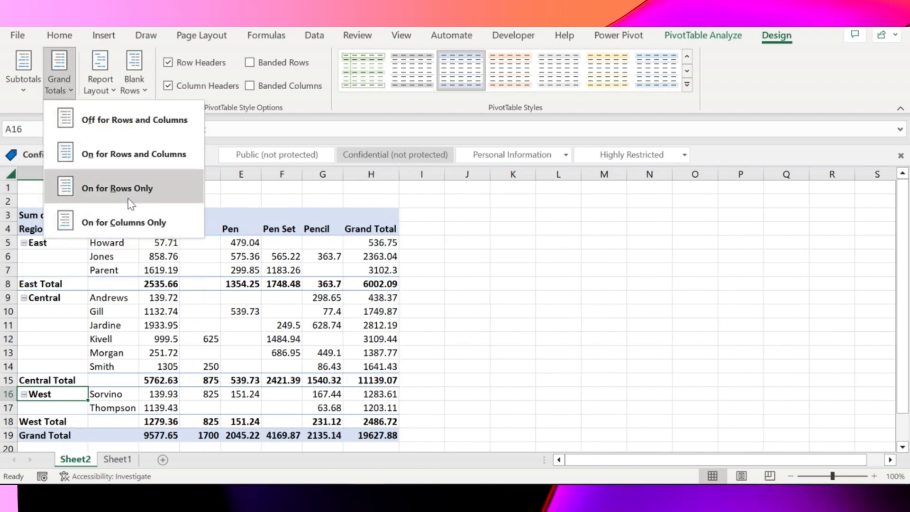
click(143, 198)
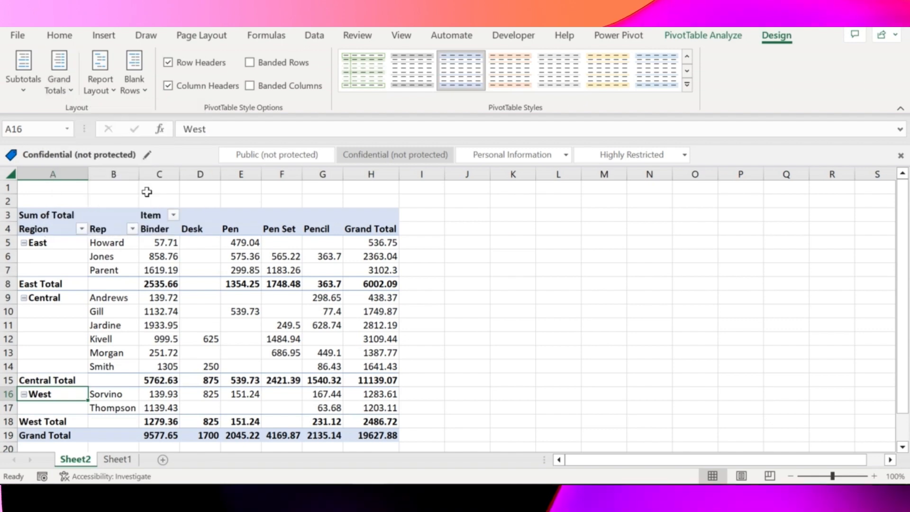
click(63, 79)
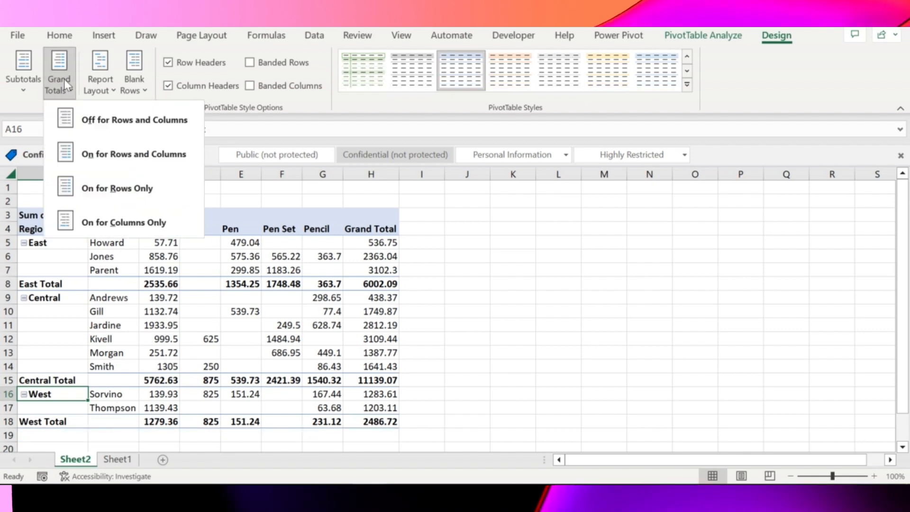
click(115, 224)
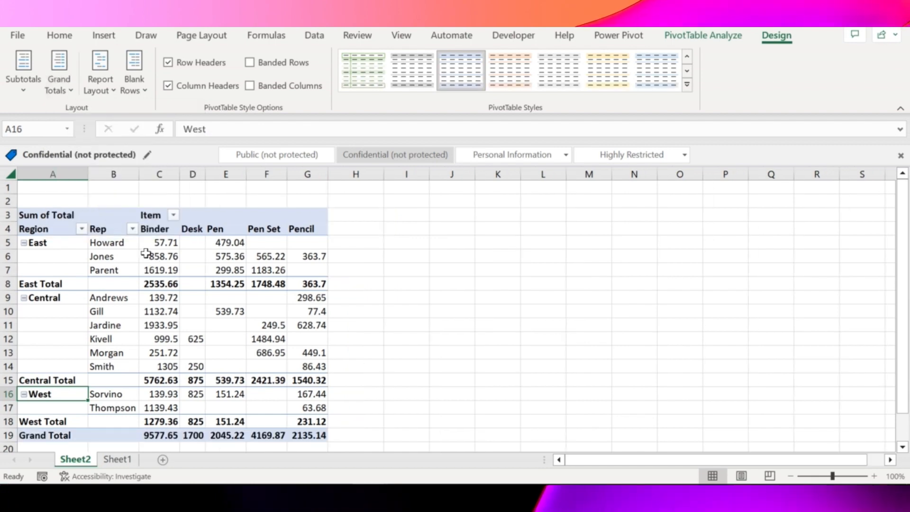
Step: Hide all region subtotals in the PivotTable
click(24, 71)
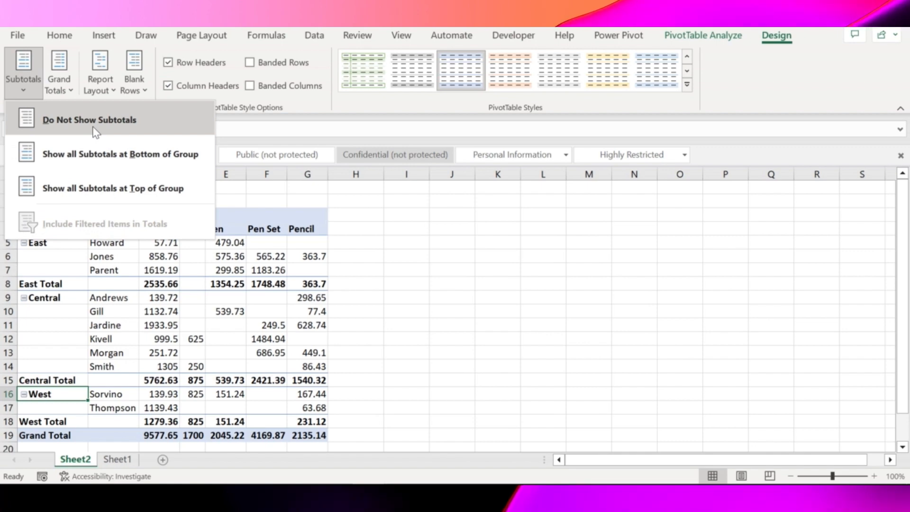
click(93, 128)
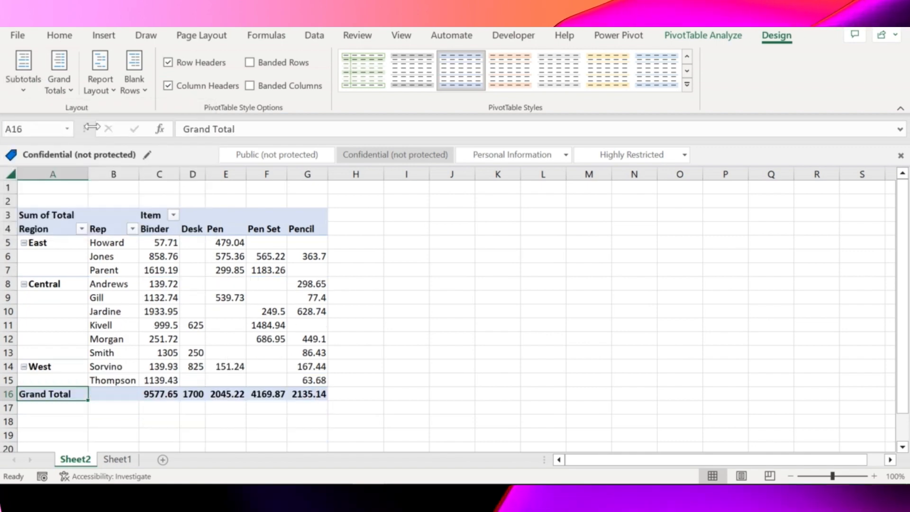
click(234, 242)
key(Left)
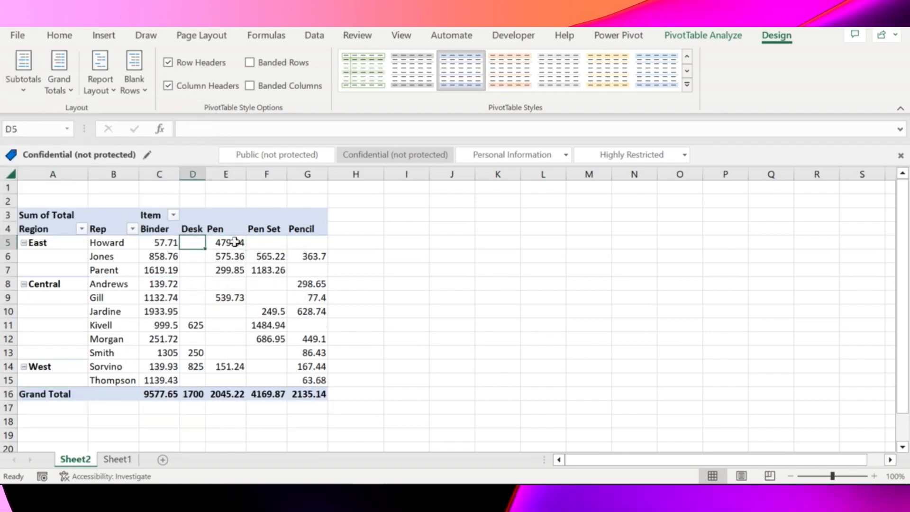
Step: Format the PivotTable's item columns C to G with thousands separators and no decimal places
drag(194, 166, 223, 174)
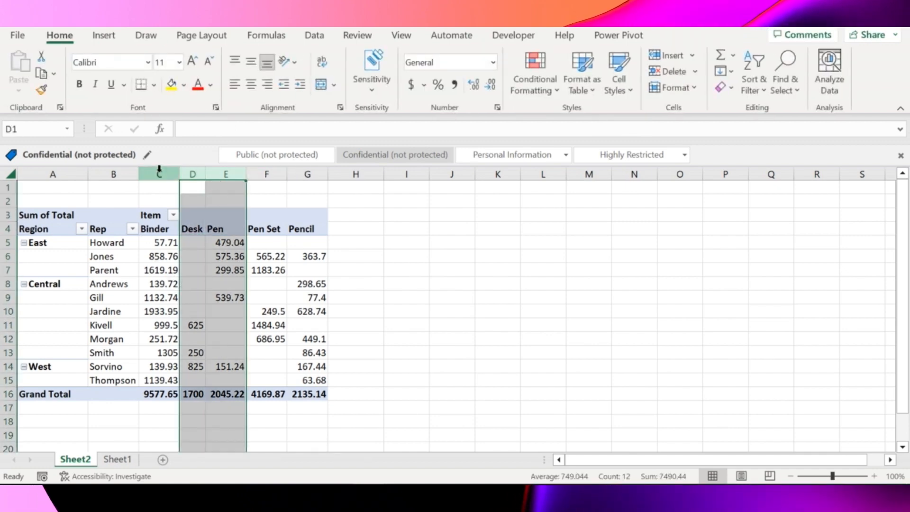
drag(158, 173, 302, 176)
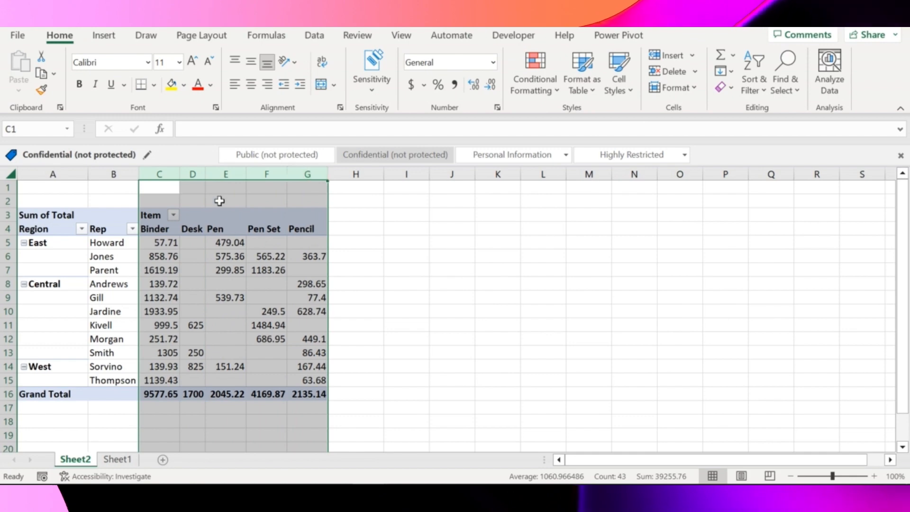
click(453, 85)
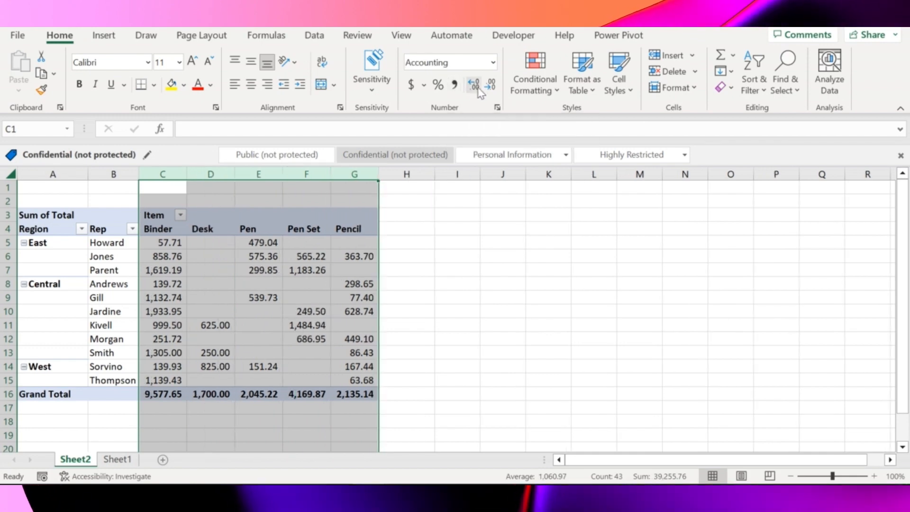
click(490, 85)
click(491, 86)
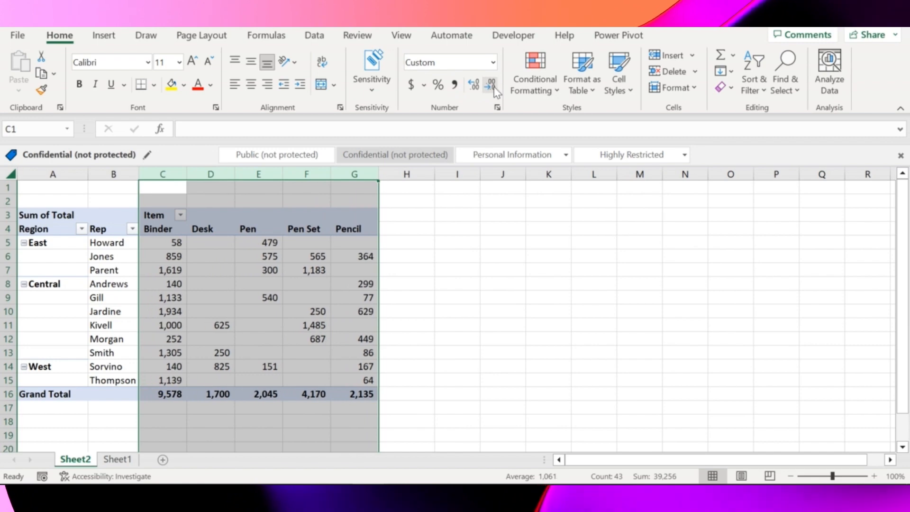
click(214, 251)
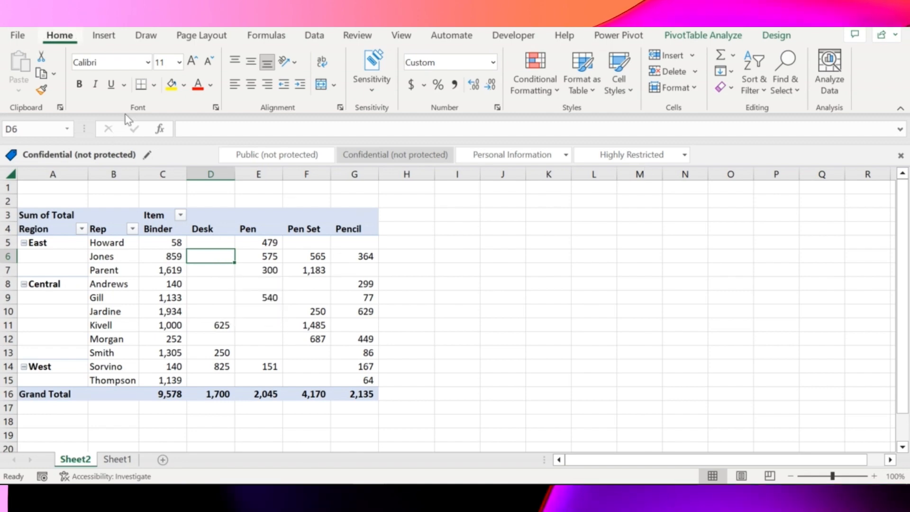
Step: Apply the light yellow PivotTable style to the report
click(112, 232)
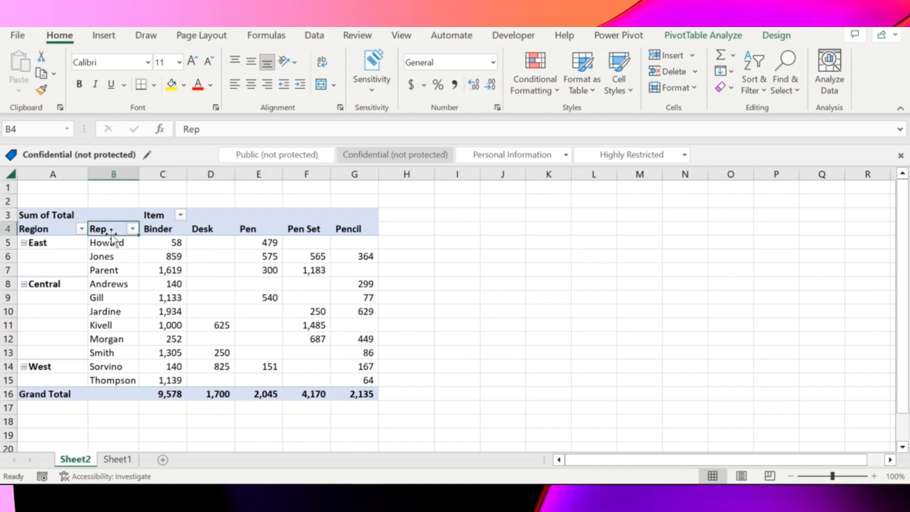
click(706, 36)
click(766, 41)
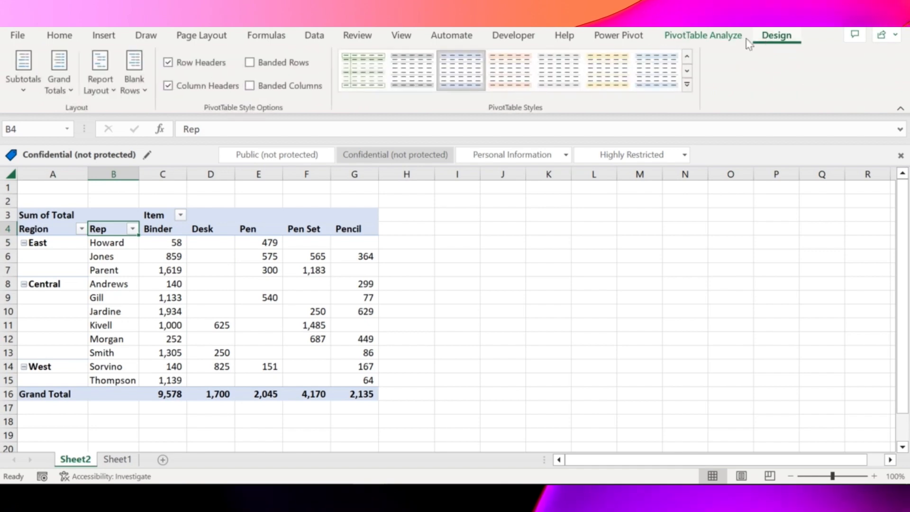
click(605, 89)
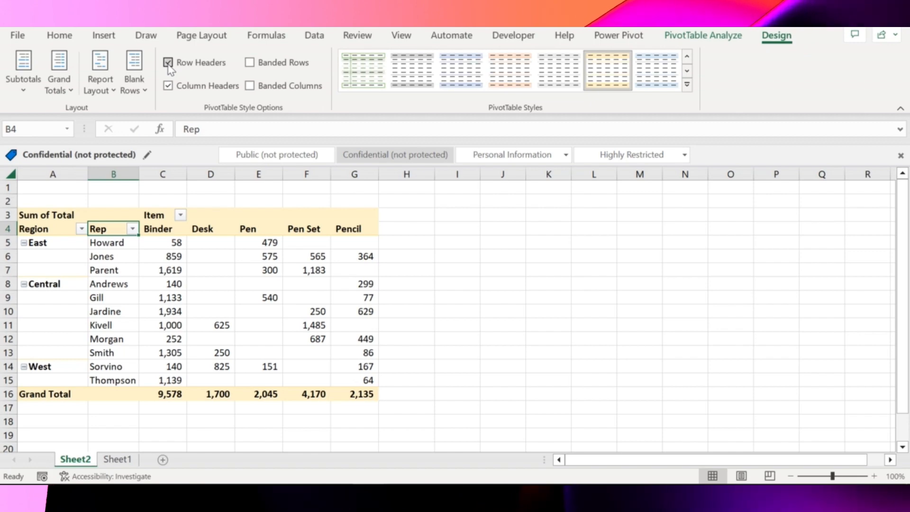
Step: Try the PivotTable without column header formatting, with banded rows and with banded columns, and restore the original style options
click(169, 87)
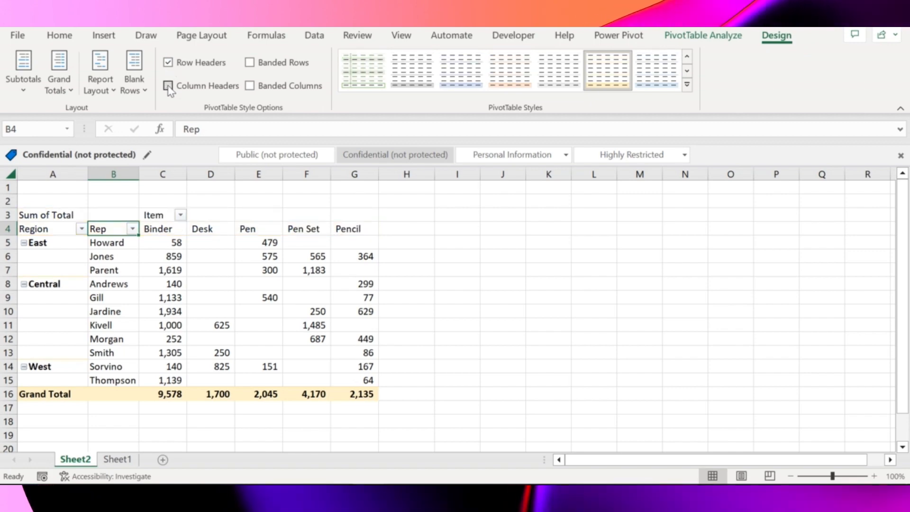
click(169, 87)
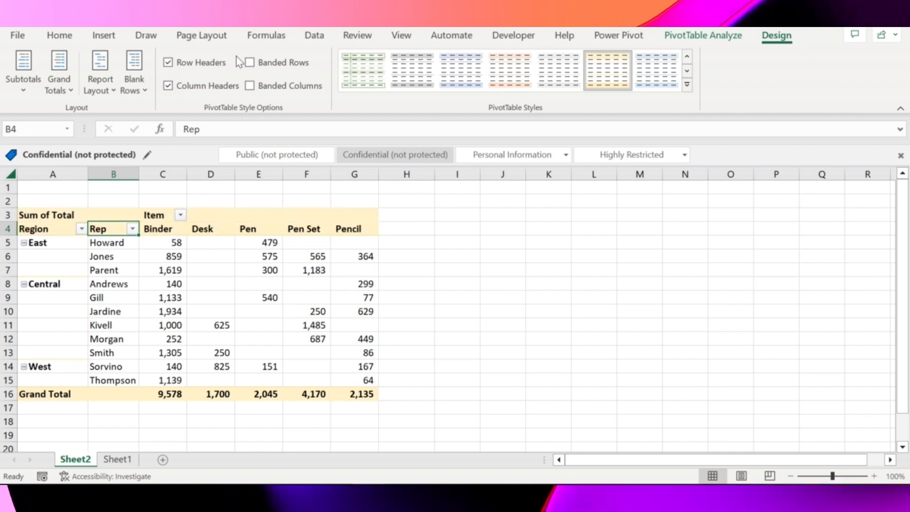
click(250, 62)
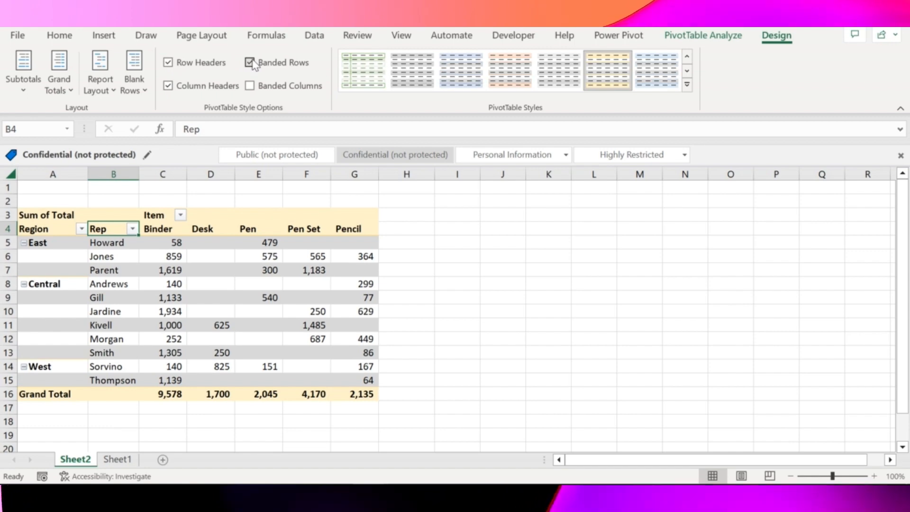
click(253, 64)
click(253, 88)
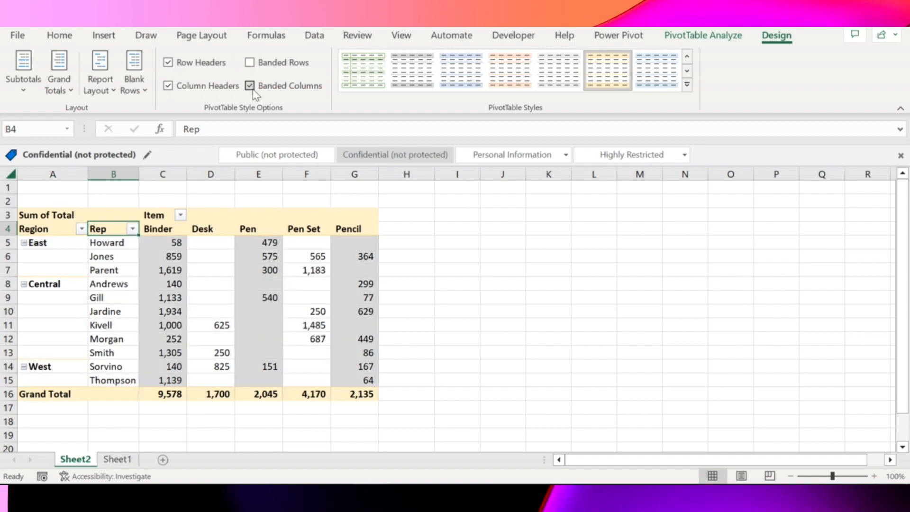
click(255, 92)
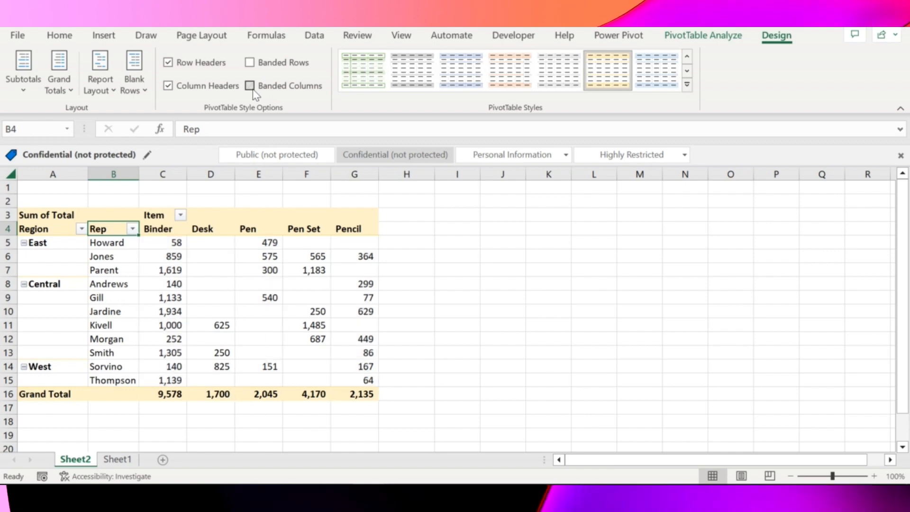
Step: Enter the current date, 5/6/2023, in cell A45 below the last order on Sheet1
click(703, 35)
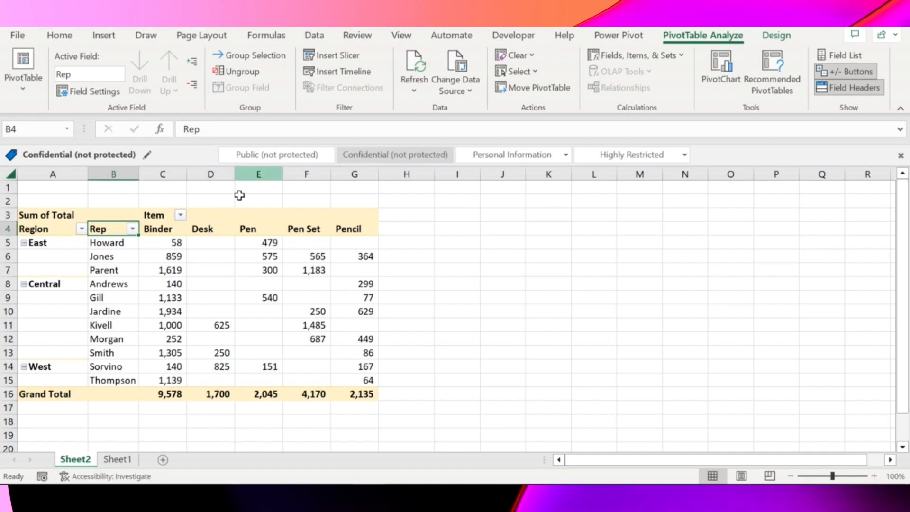
key(ctrl+Page_Down)
key(ctrl+Down)
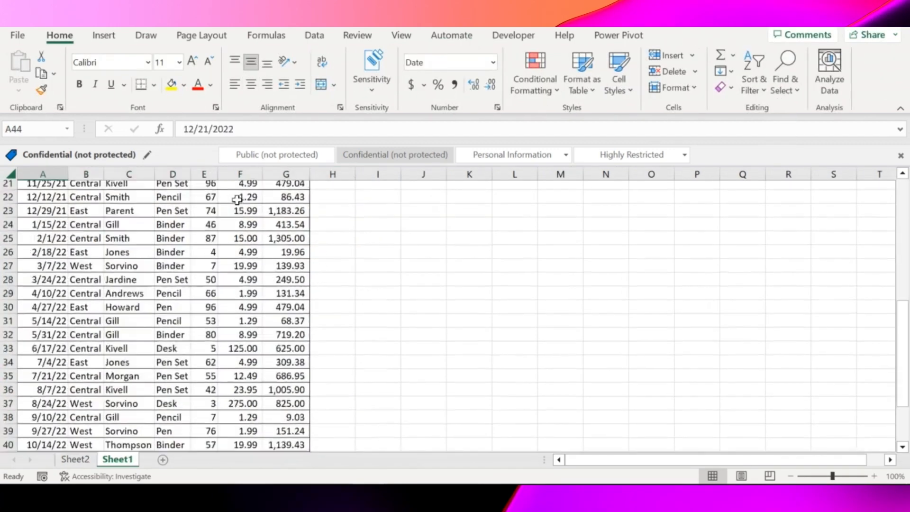
key(Down)
key(Up)
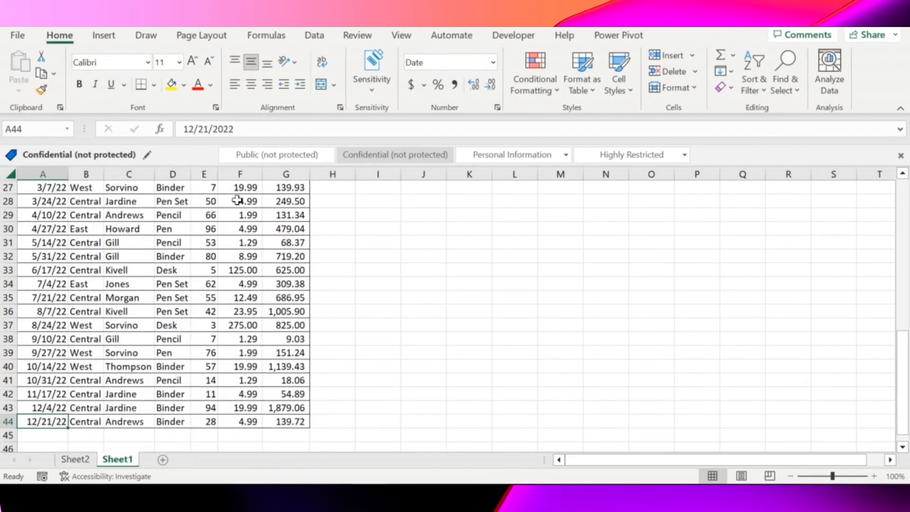
key(Down)
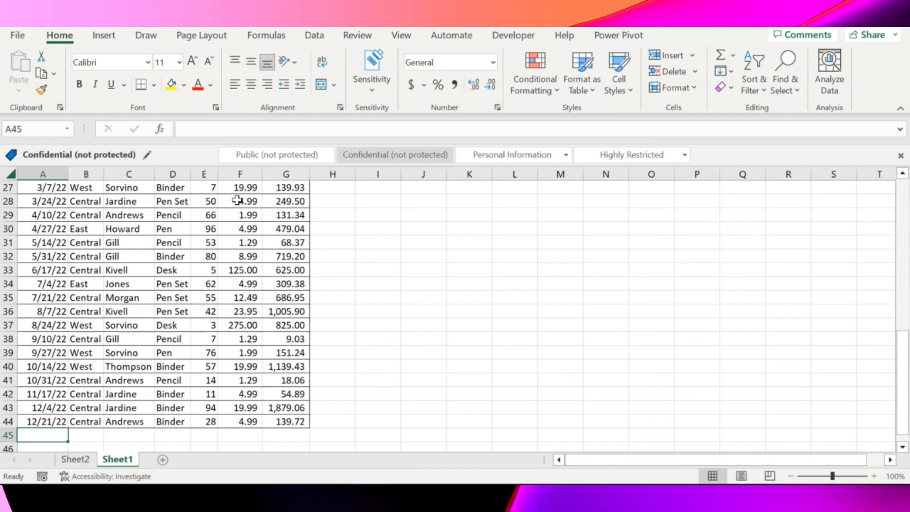
key(ctrl+semicolon)
key(Return)
key(Up)
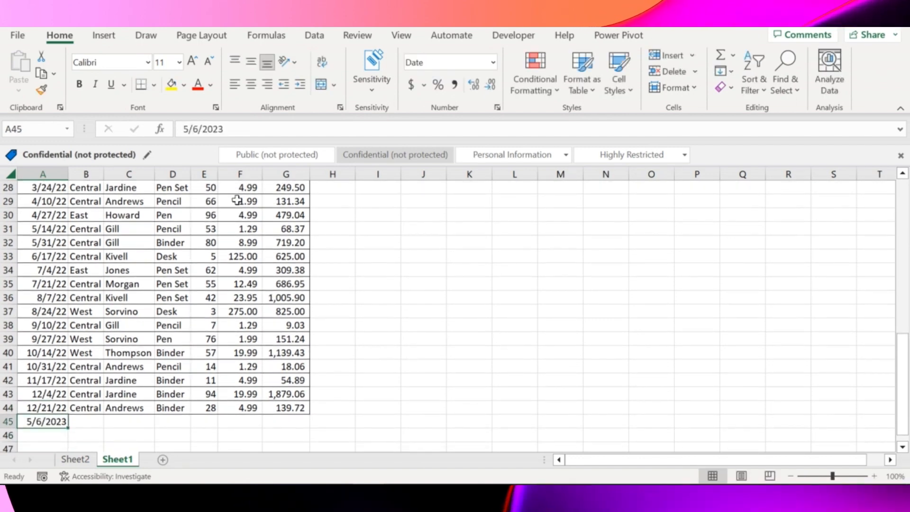
Step: Complete the new order row by filling B45:G45 on Sheet1 with the values from the row above
key(Right)
key(shift+Right)
key(shift+Right)
key(shift+Right)
key(shift+Right)
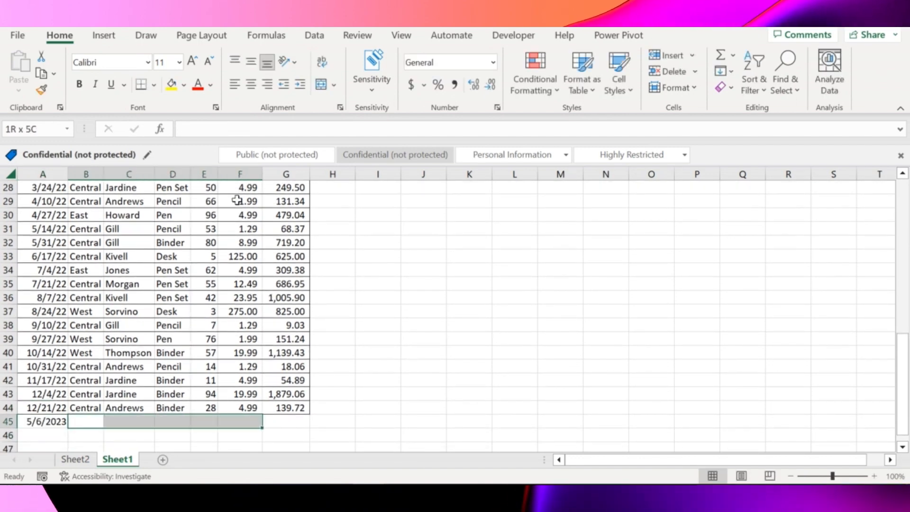
key(shift+Right)
key(ctrl+d)
key(Up)
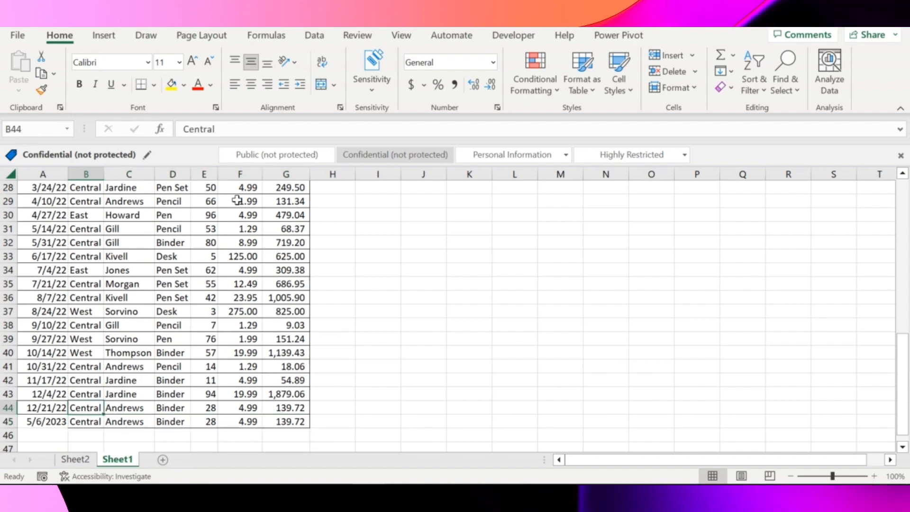
Step: Select the original order totals in G2:G44 on Sheet1 to check their sum, and return to the PivotTable on Sheet2
key(ctrl+Page_Up)
key(ctrl+Page_Down)
key(Right)
key(Right)
key(Right)
key(Right)
key(Right)
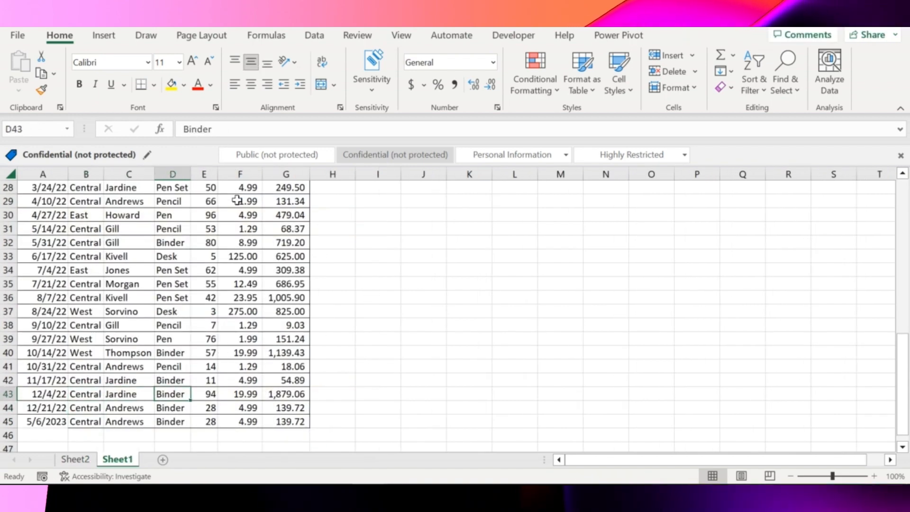
key(ctrl+shift+Up)
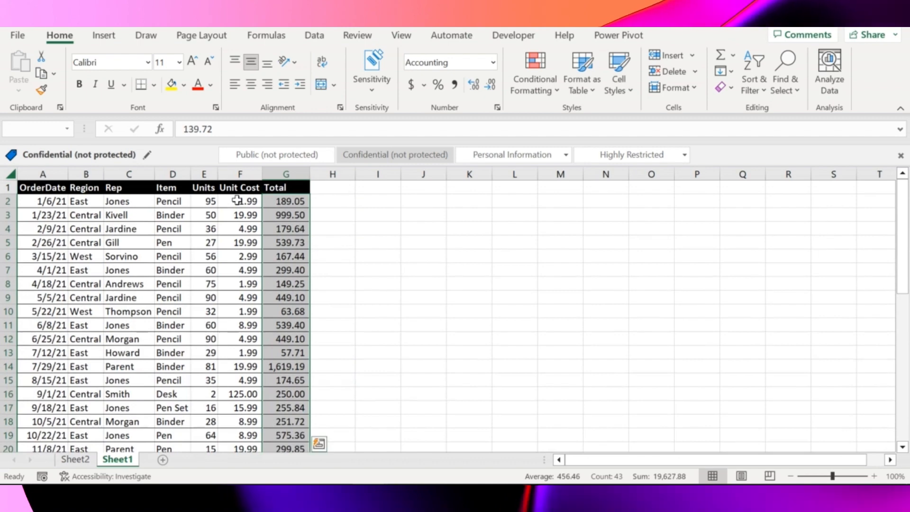
key(ctrl+Page_Up)
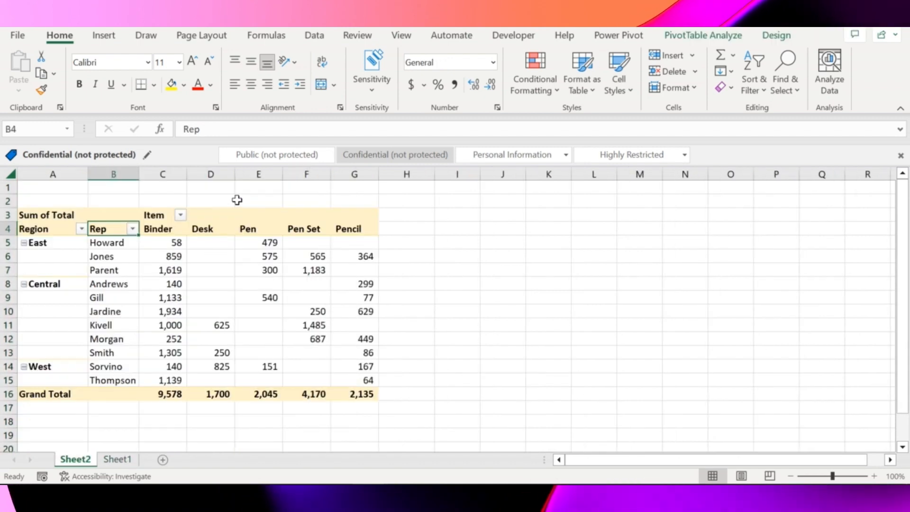
Step: Show all PivotTable subtotals at the bottom of each group, and try placing them at the top of each group
key(Right)
key(Right)
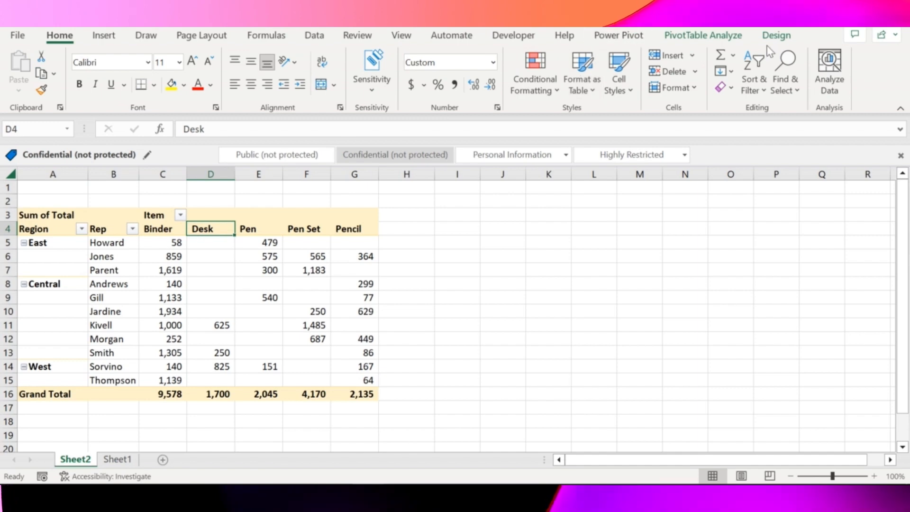
click(776, 35)
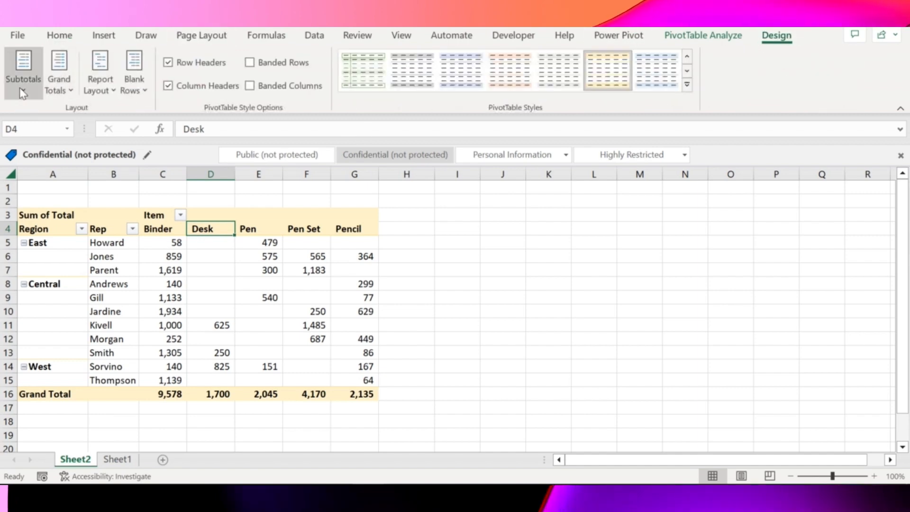
click(23, 71)
click(110, 154)
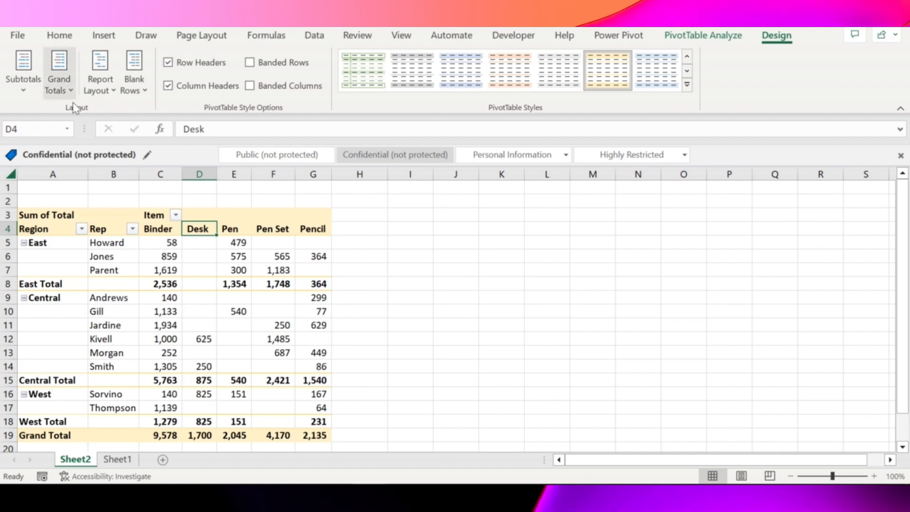
click(27, 80)
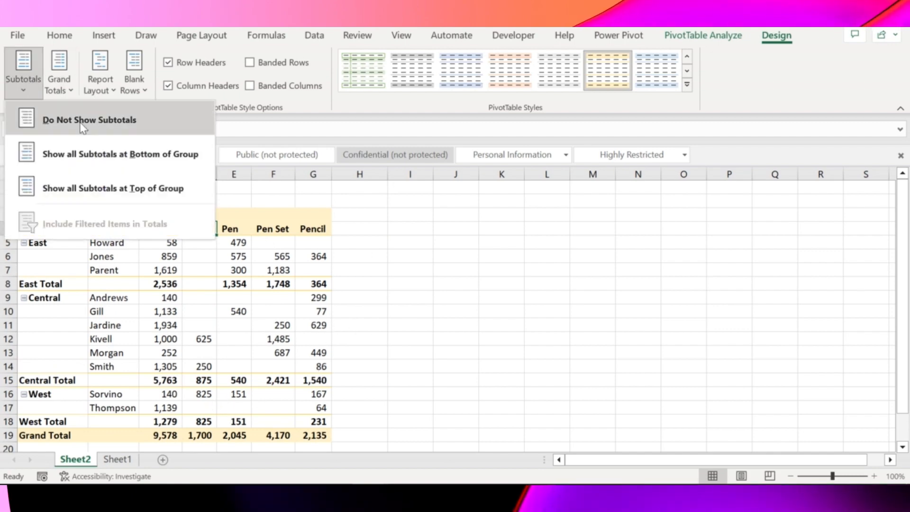
click(152, 188)
click(19, 88)
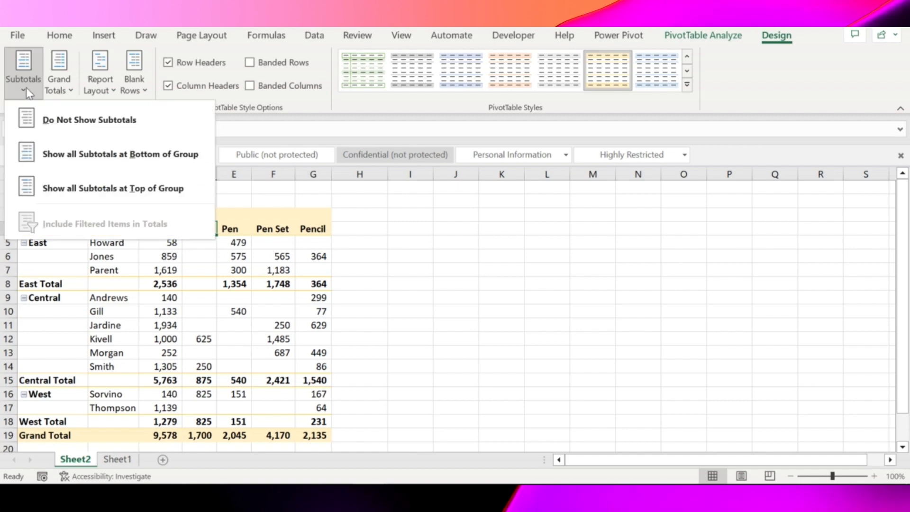
Step: Turn on the PivotTable's grand totals for rows and columns, and select the overall grand total
click(59, 83)
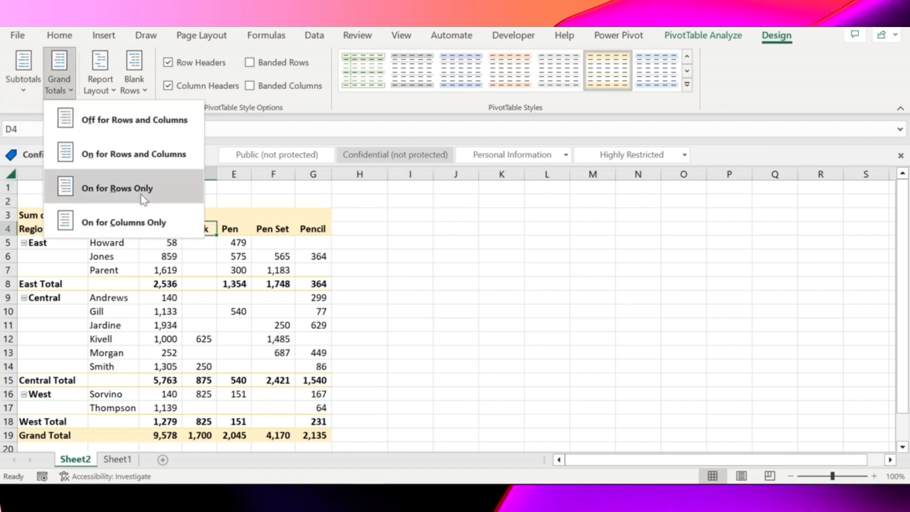
click(135, 154)
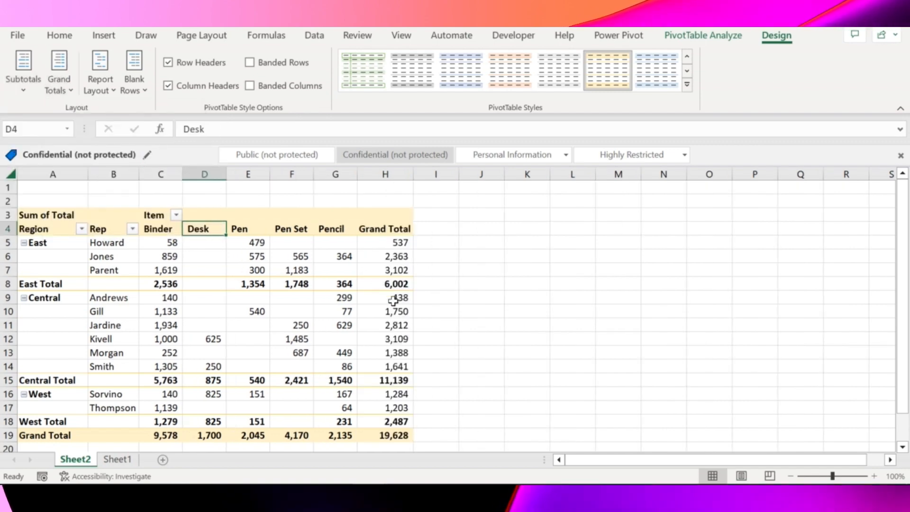
click(396, 350)
key(ctrl+Down)
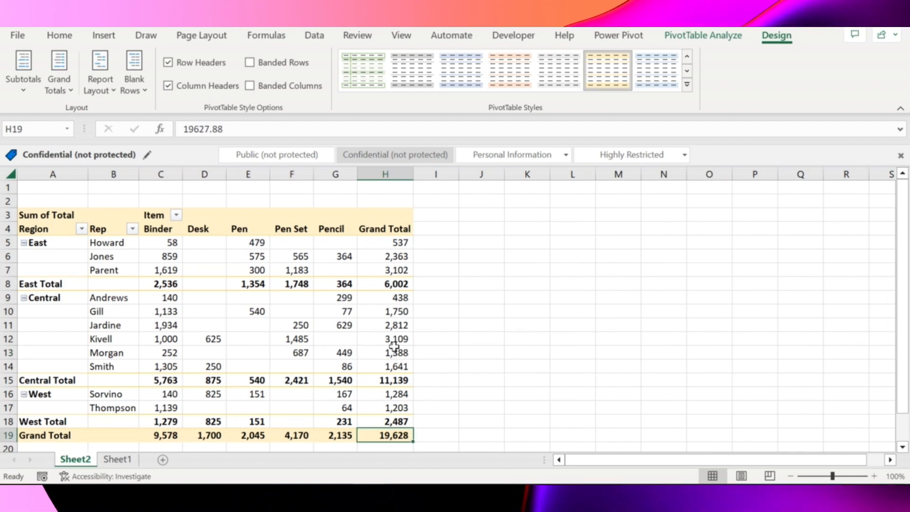
Step: Select the order totals including the new row, G2:G45 on Sheet1, to check their sum, and return to Sheet2
key(ctrl+Page_Down)
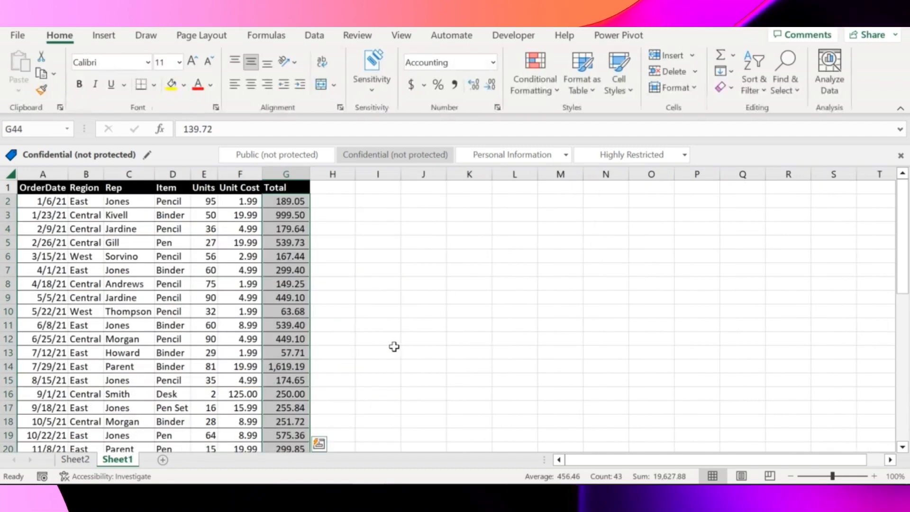
key(Down)
key(Up)
key(Down)
key(ctrl+shift+Up)
key(shift+Down)
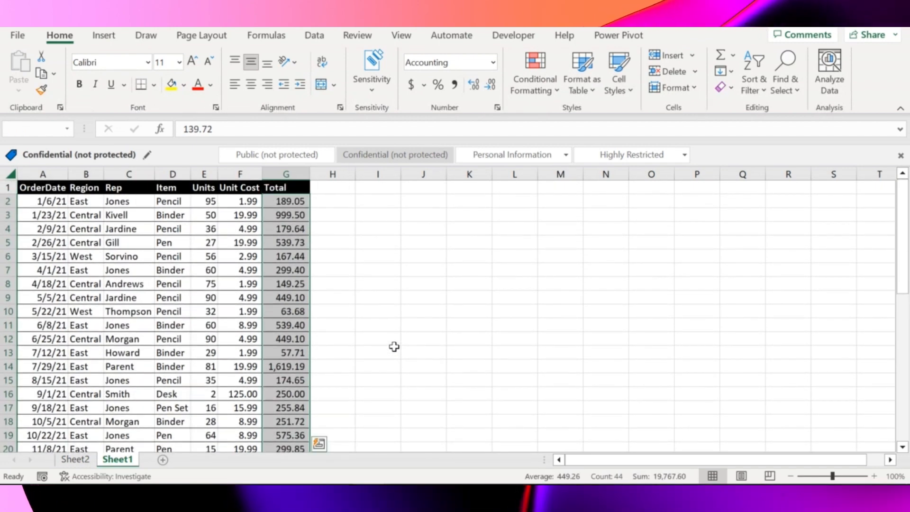
key(ctrl+Page_Up)
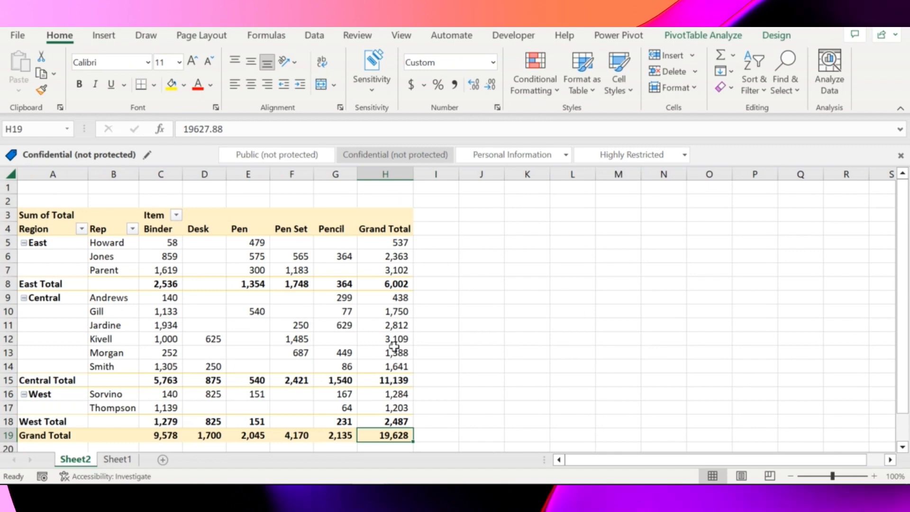
Step: Change the PivotTable's data source range to Sheet1!$A$1:$G$45 and refresh the PivotTable
key(ctrl+Up)
key(ctrl+Left)
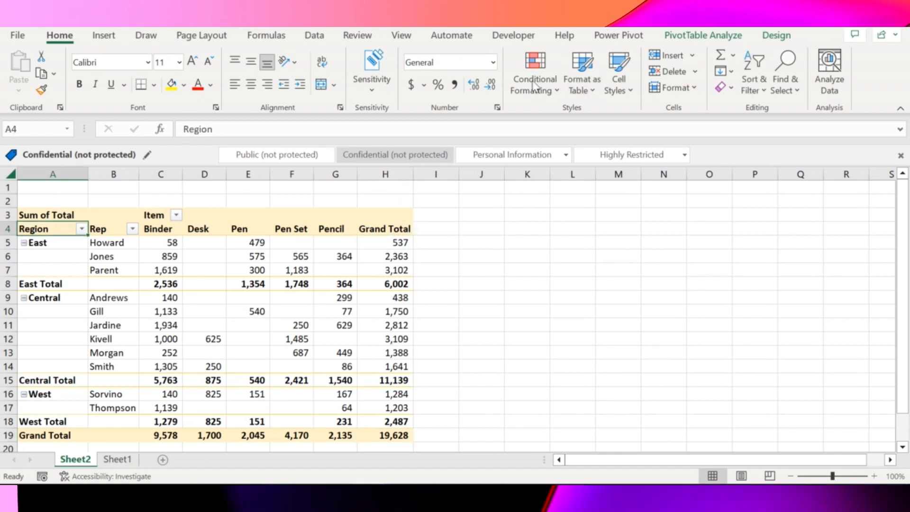
click(692, 35)
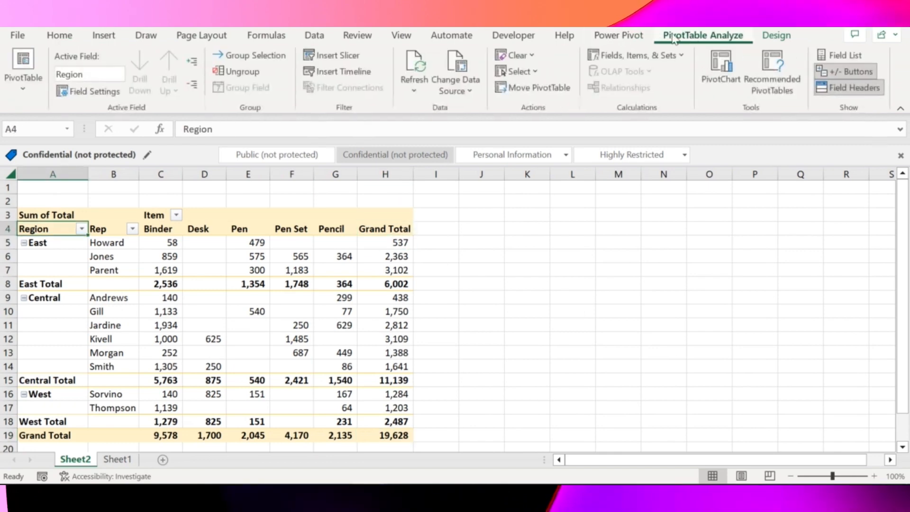
click(448, 87)
click(476, 110)
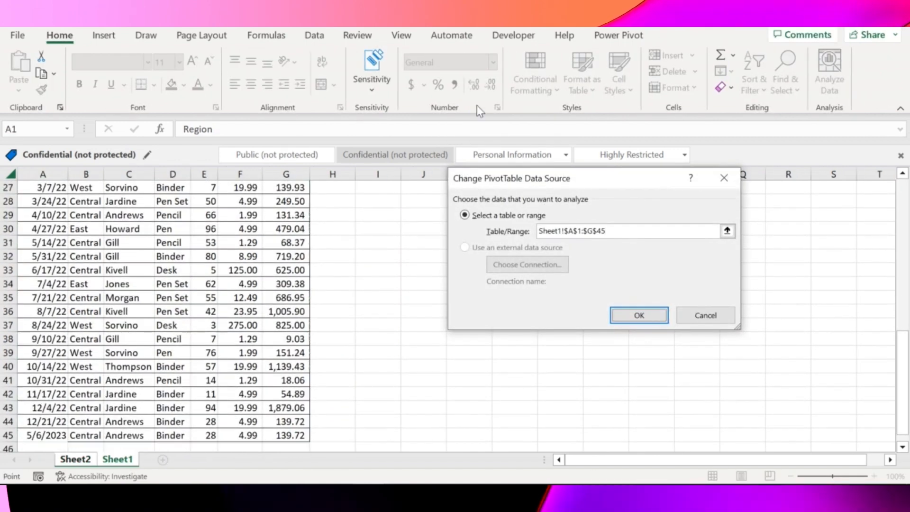
key(Return)
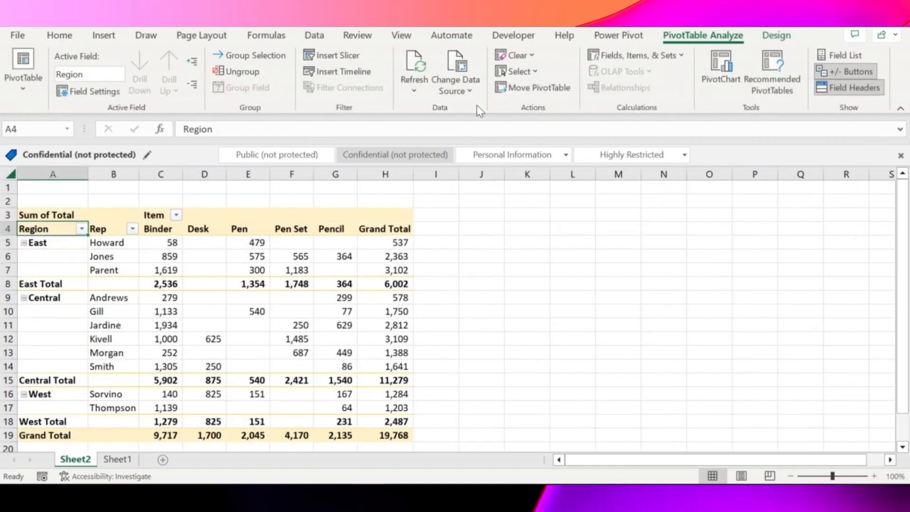
click(415, 58)
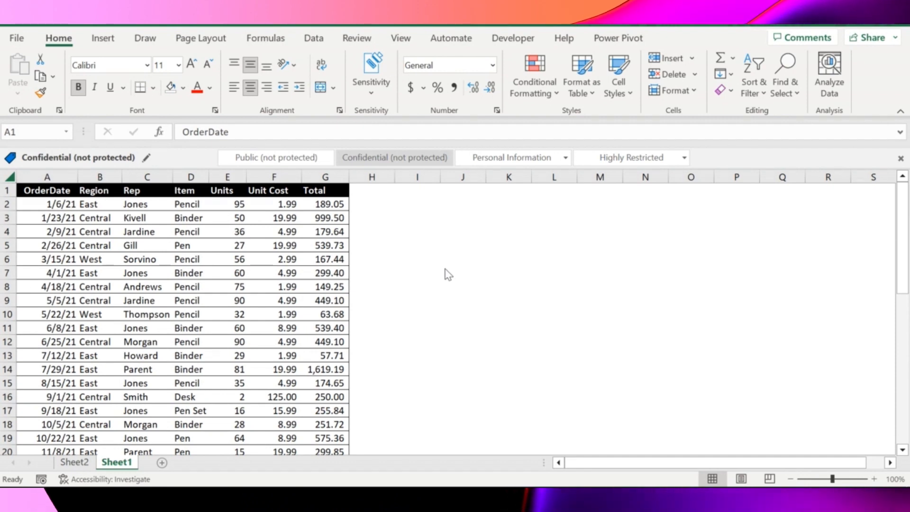
Step: Return to the PivotTable on Sheet2 and display its field list
click(74, 464)
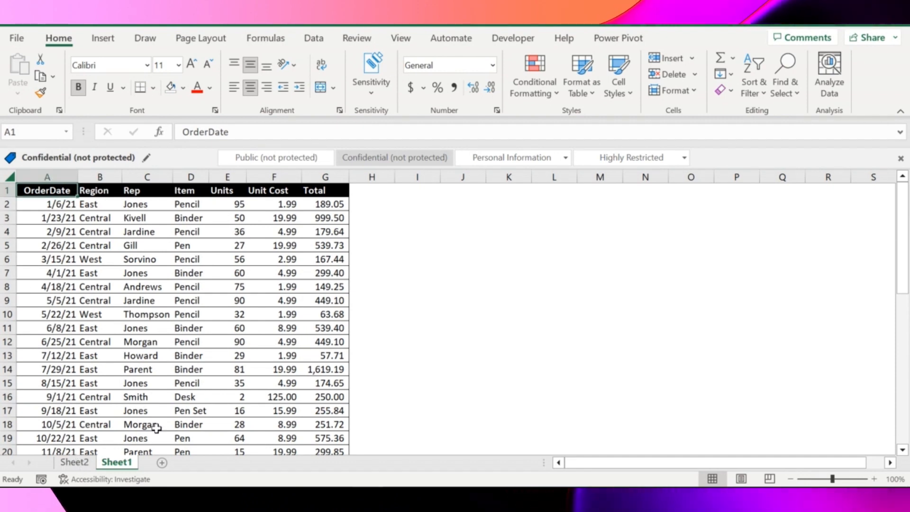
click(75, 462)
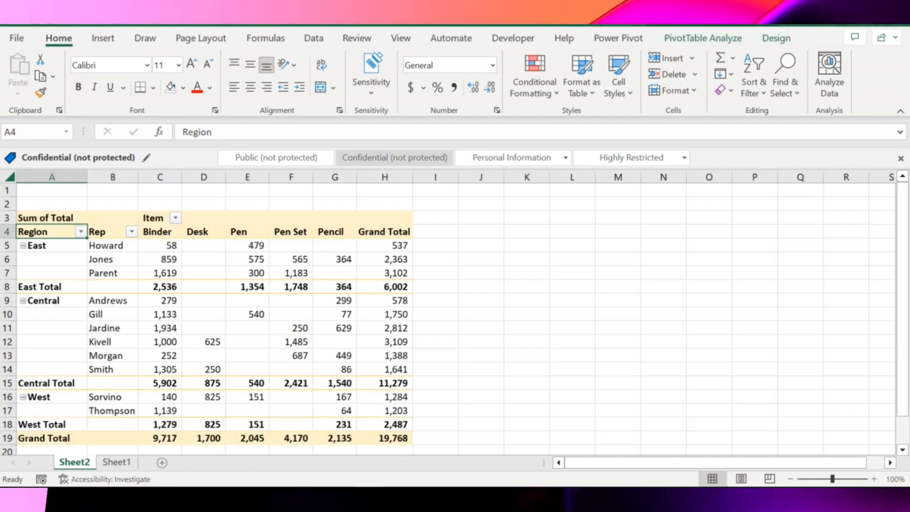
click(776, 39)
click(711, 39)
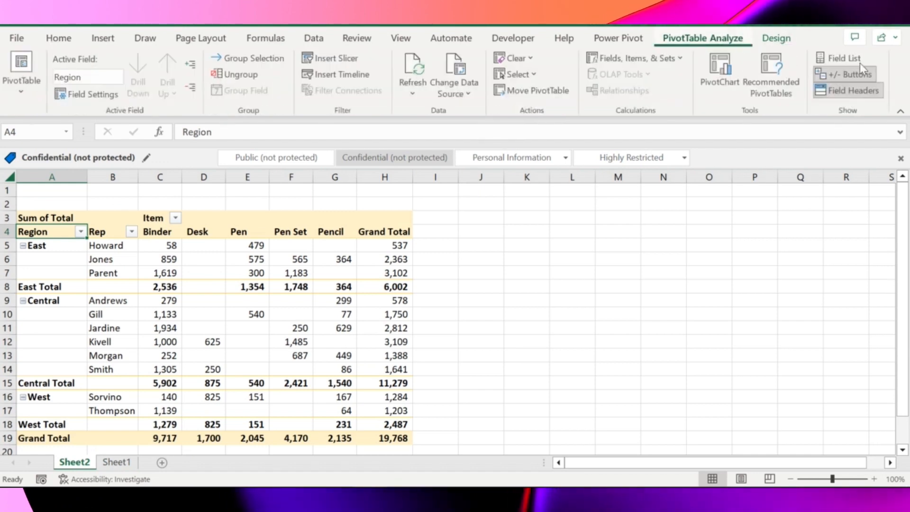
click(842, 59)
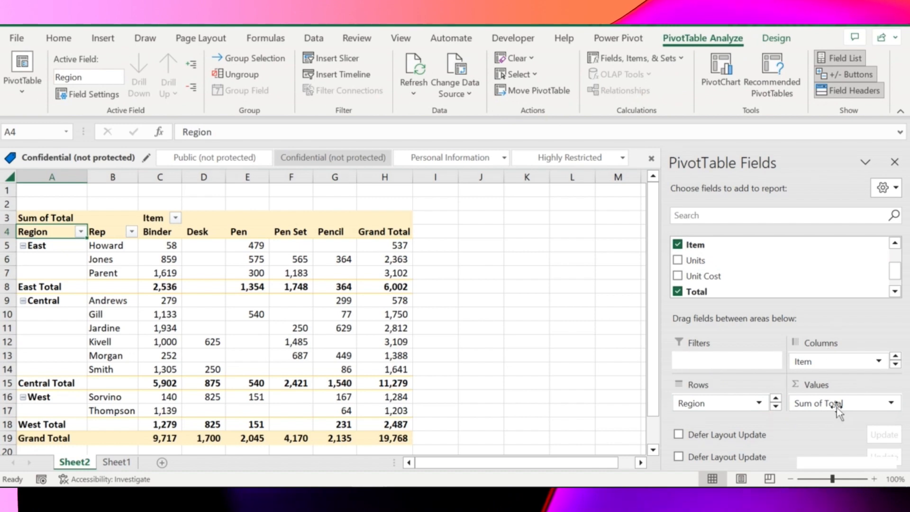
Step: Examine the last order row on Sheet1 and the empty row below it
click(118, 462)
key(ctrl+Down)
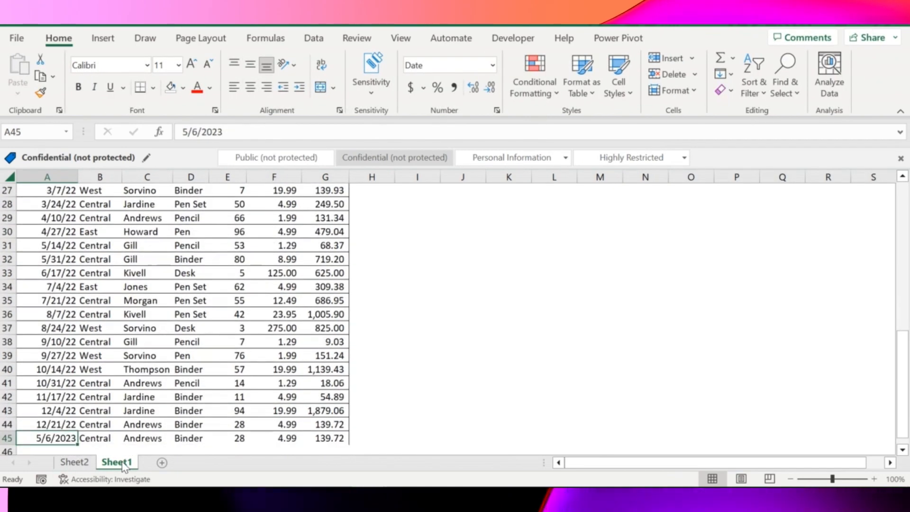
key(Down)
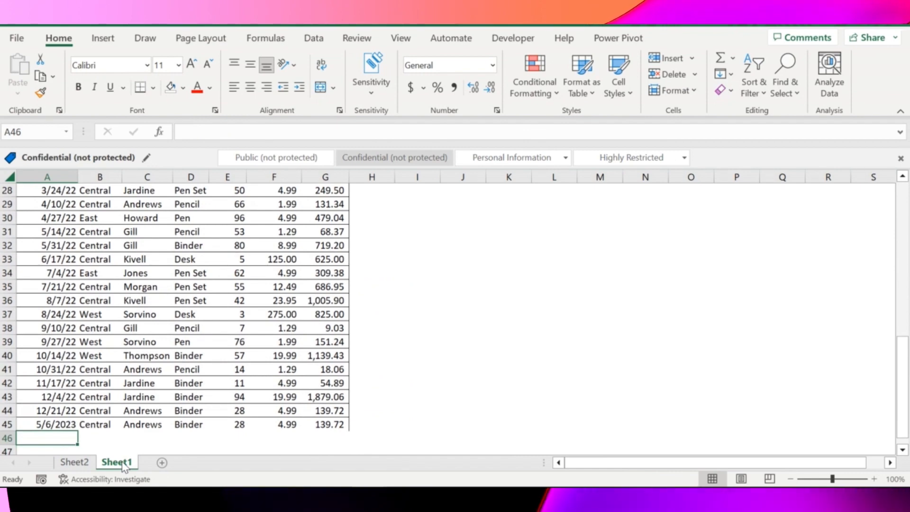
key(Up)
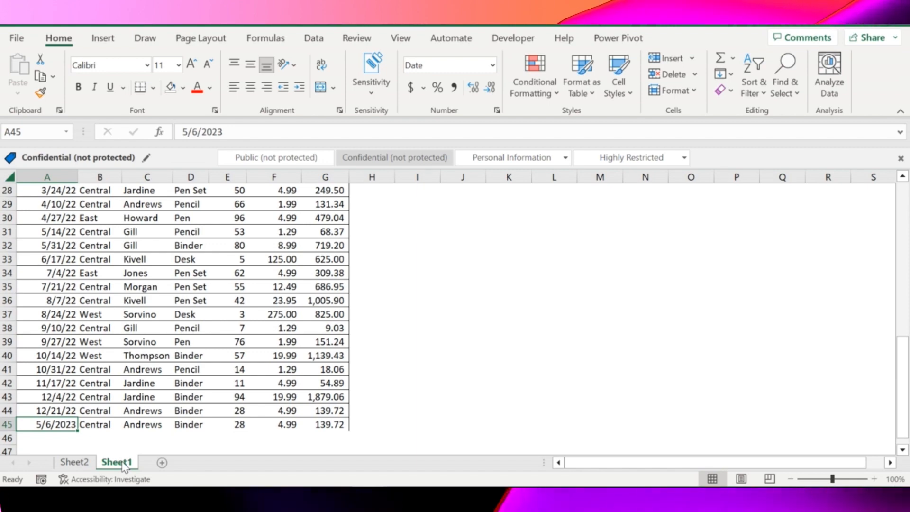
key(ctrl+Page_Up)
click(117, 462)
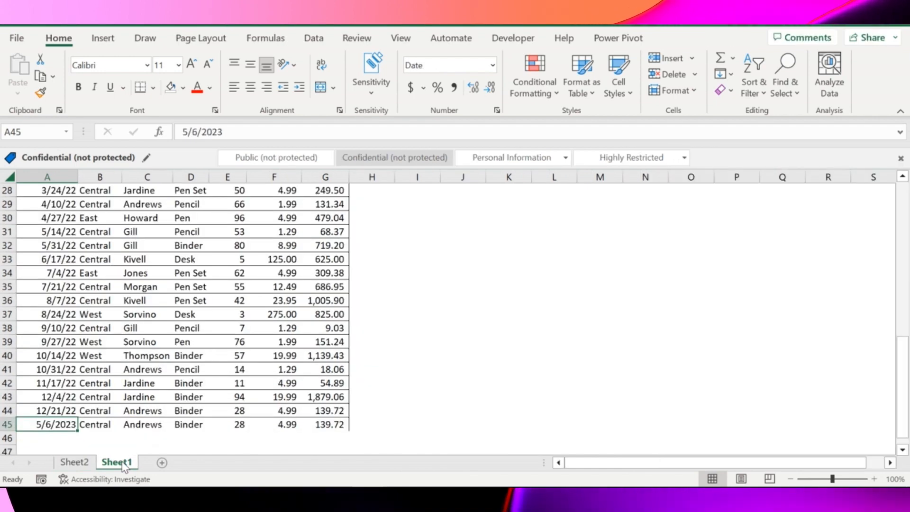
Step: Convert the order data in A1:G45 on Sheet1 into an Excel table with headers
key(ctrl+Home)
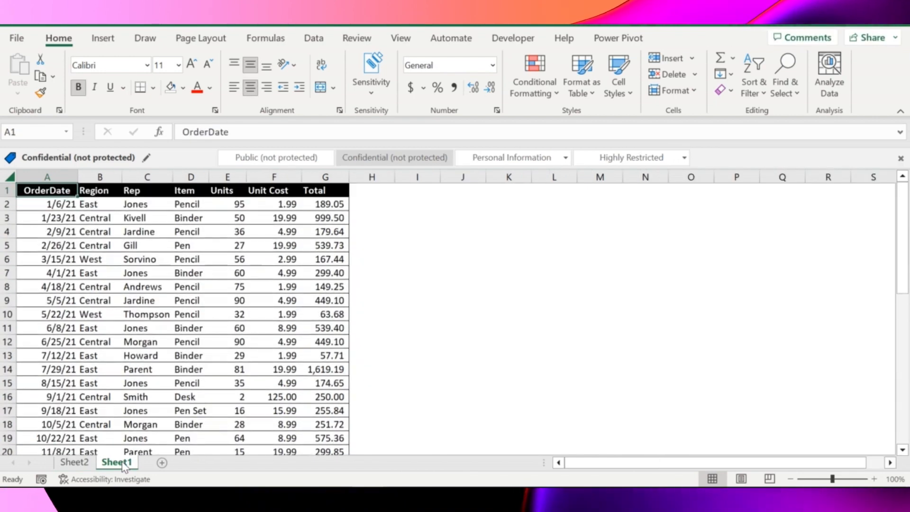
key(ctrl+shift+End)
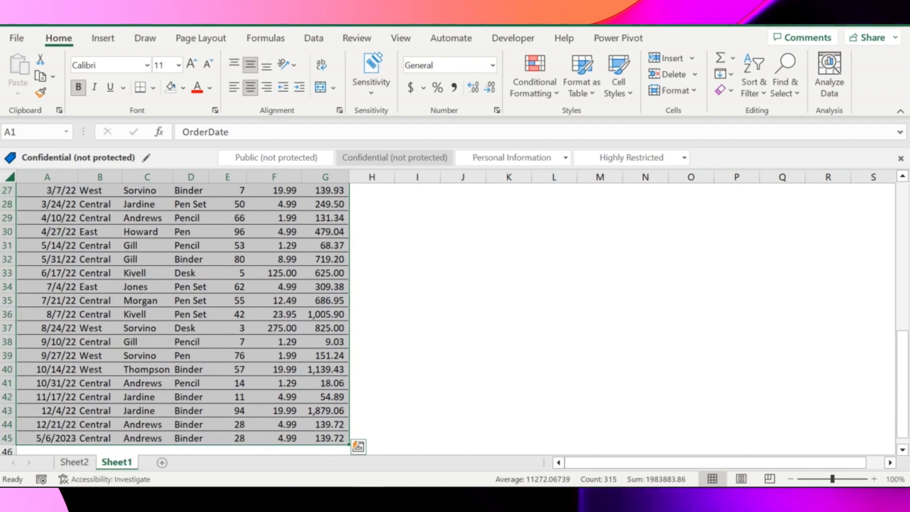
click(104, 38)
click(126, 83)
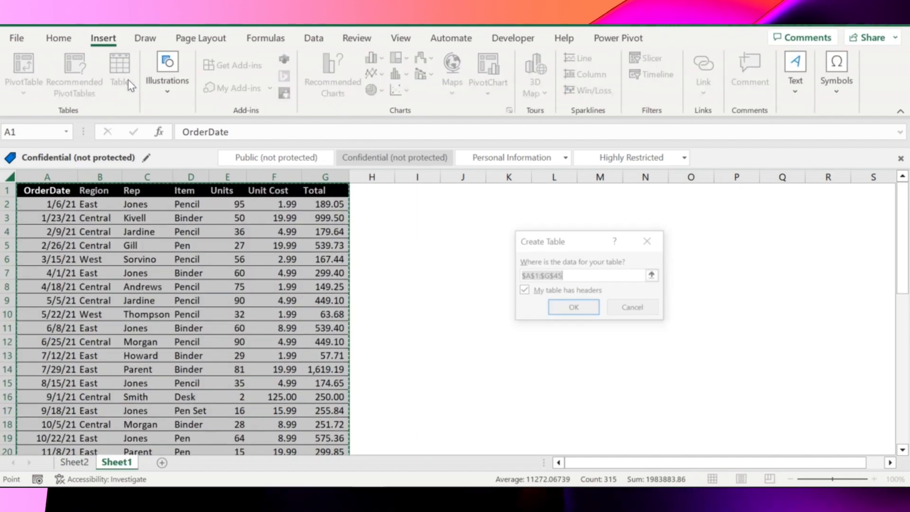
click(574, 307)
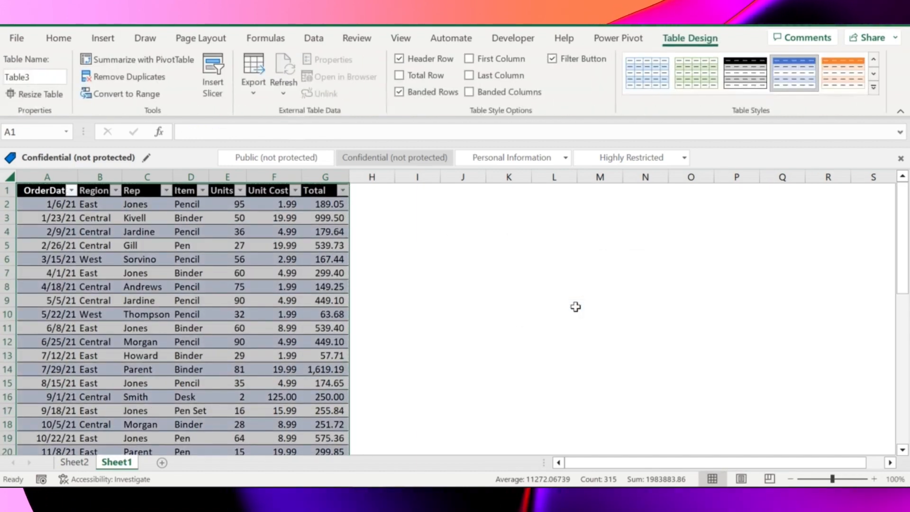
Step: Examine the new table on Sheet1 from its header row down to its last order
key(Up)
key(Down)
key(ctrl+Down)
key(Down)
key(Up)
key(Up)
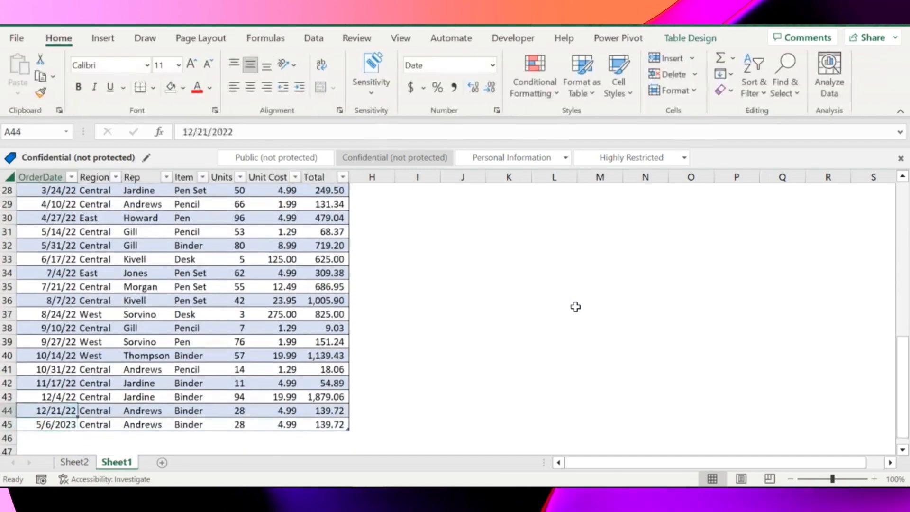
key(ctrl+Up)
key(ctrl+Down)
Step: Enter the current date, 5/6/2023, in cell A46 directly below the table's last order
key(Down)
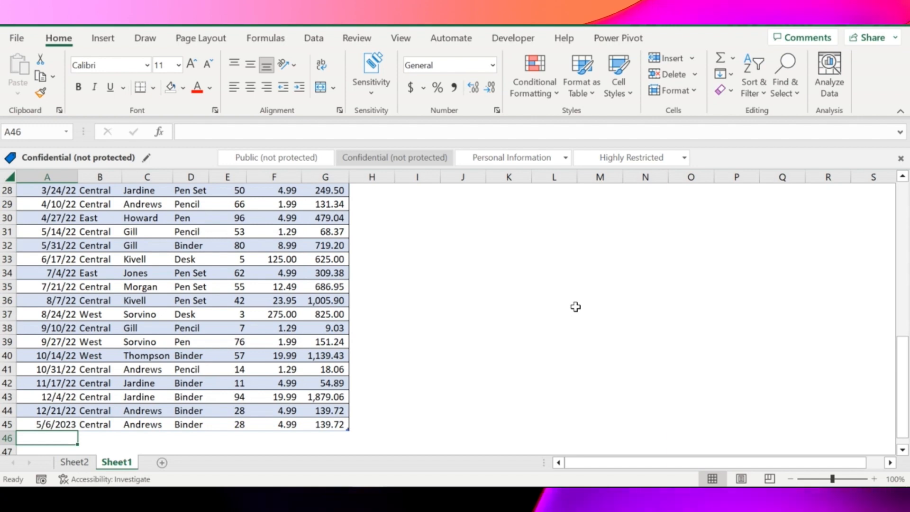
key(ctrl+semicolon)
key(ctrl+Return)
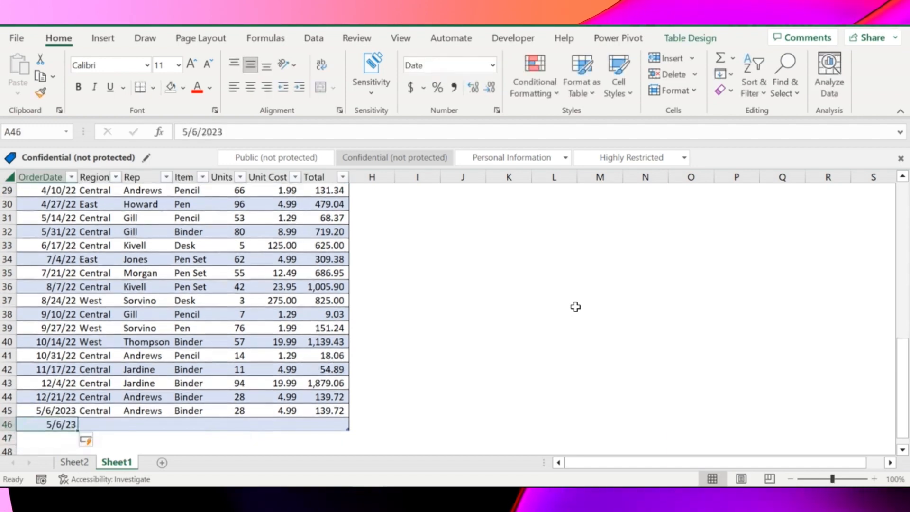
Step: Complete the new table row by copying the order details from B40:G40 into B46:G46
key(Up)
key(Right)
key(Up)
key(Up)
key(Up)
key(Up)
key(Up)
key(ctrl+shift+Right)
key(ctrl+c)
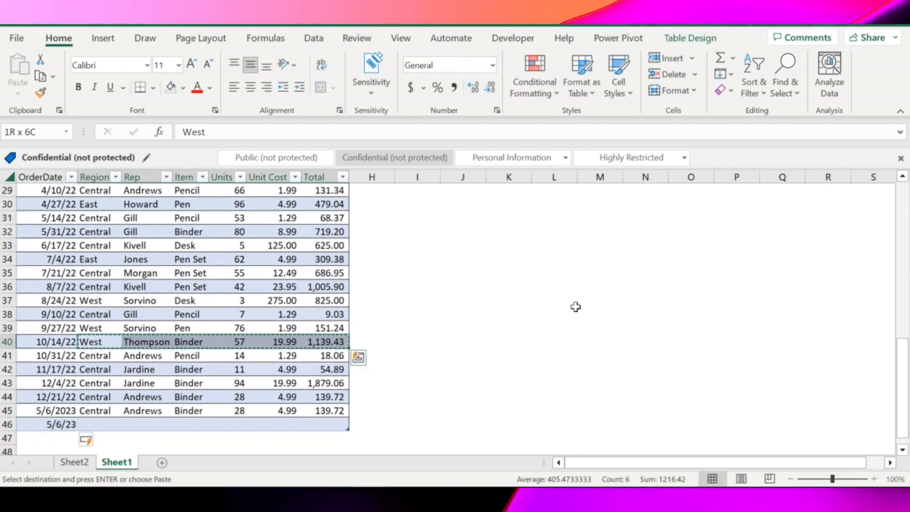
key(ctrl+Down)
key(Down)
key(ctrl+v)
key(Left)
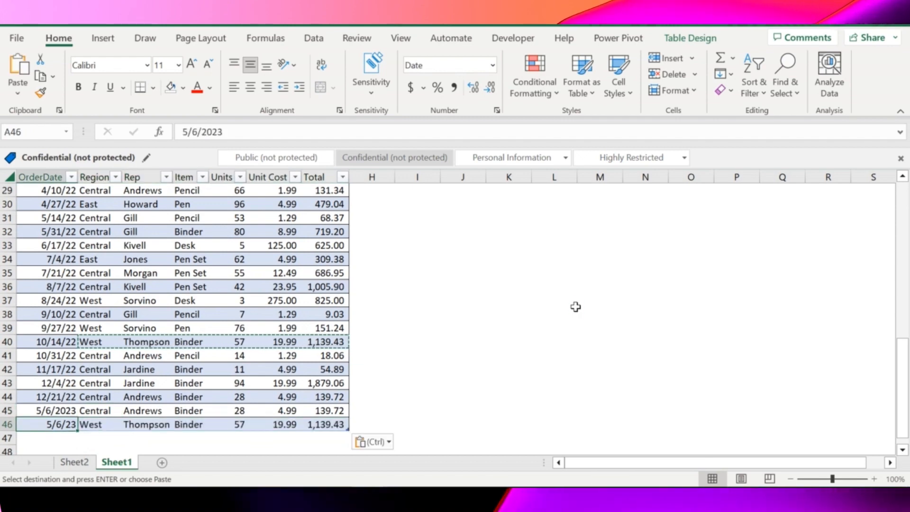
key(Right)
Step: Cancel the pending copy and remove the filter buttons from the order table's header row
key(Right)
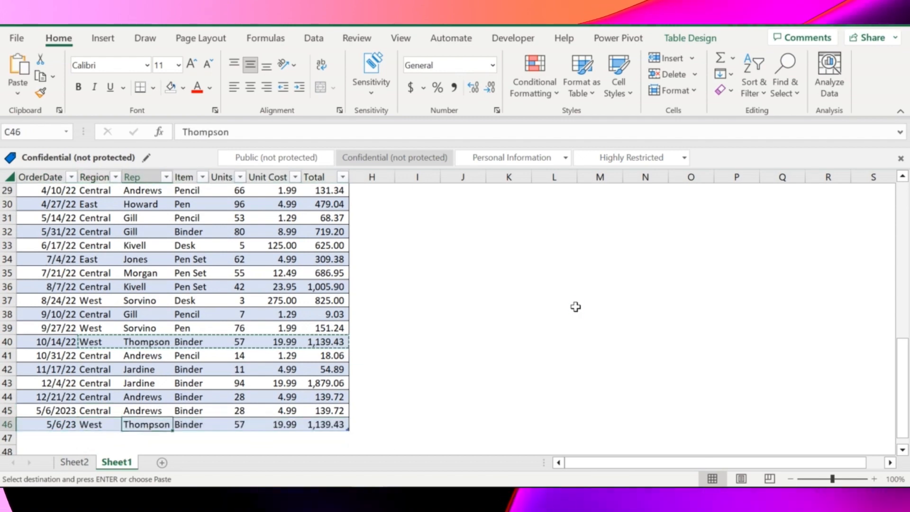
key(ctrl+Up)
key(Right)
key(Right)
key(Right)
key(Right)
key(Escape)
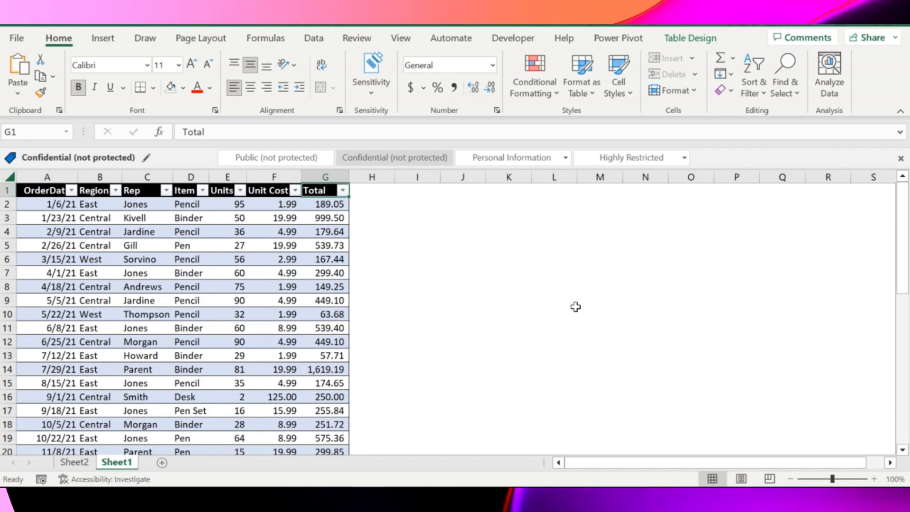
key(ctrl+shift+l)
key(Right)
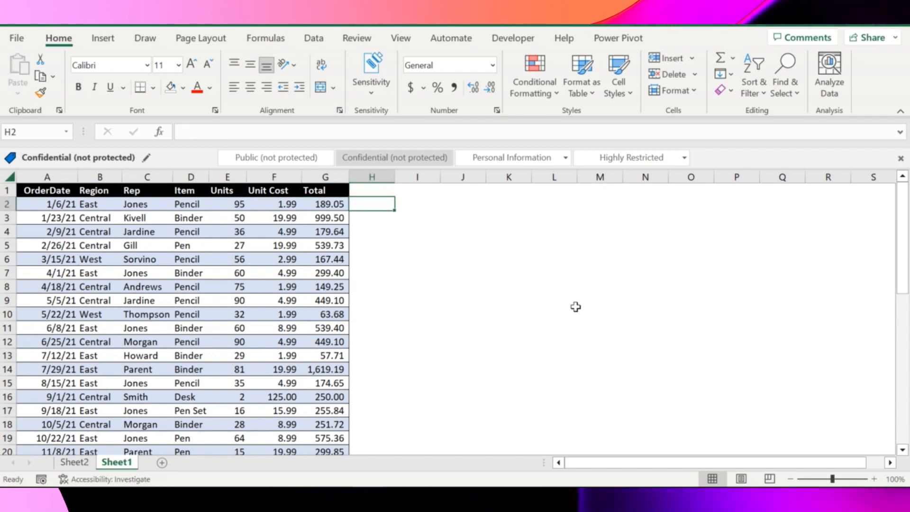
key(Down)
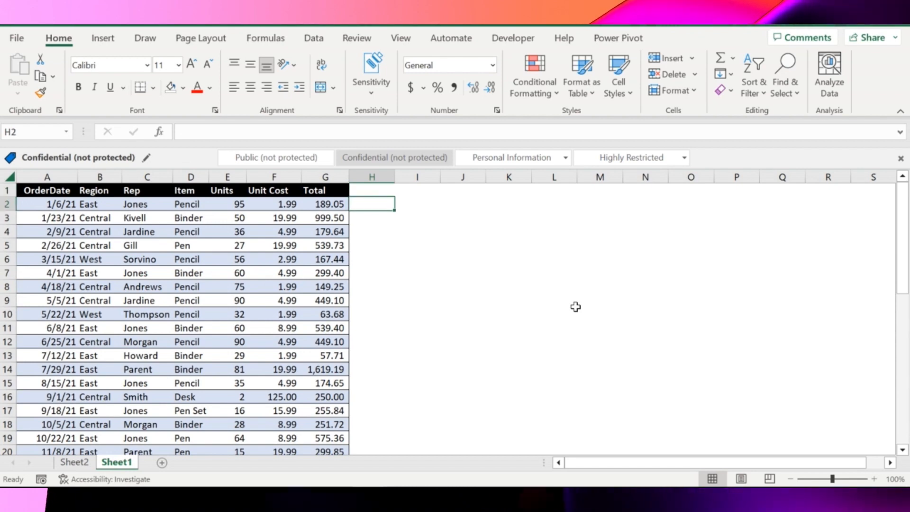
key(Up)
key(Down)
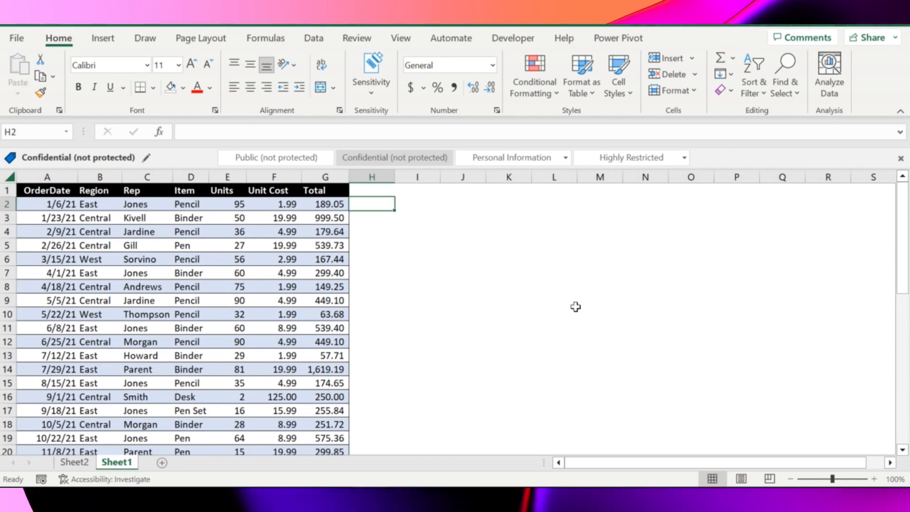
Step: Insert a new table column before Unit Cost and name its header Status
key(Left)
key(Left)
key(Up)
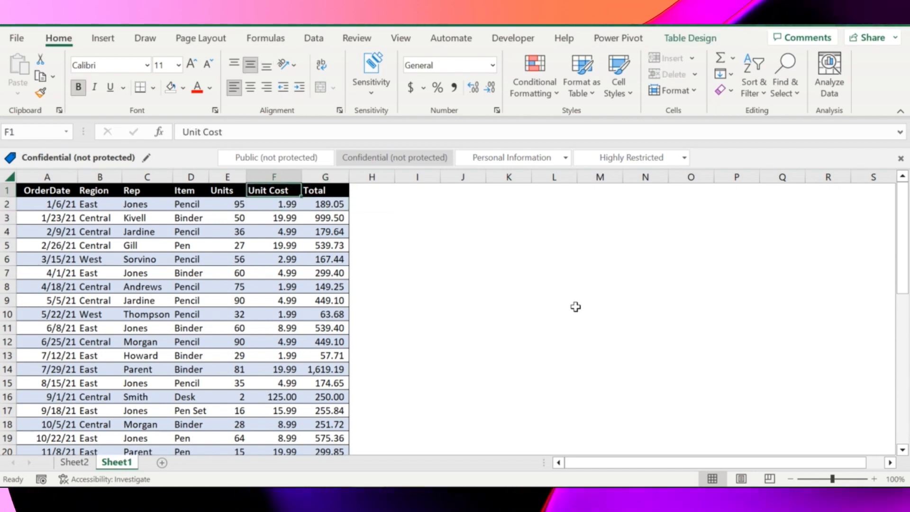
key(ctrl+shift+Down)
key(ctrl+shift+plus)
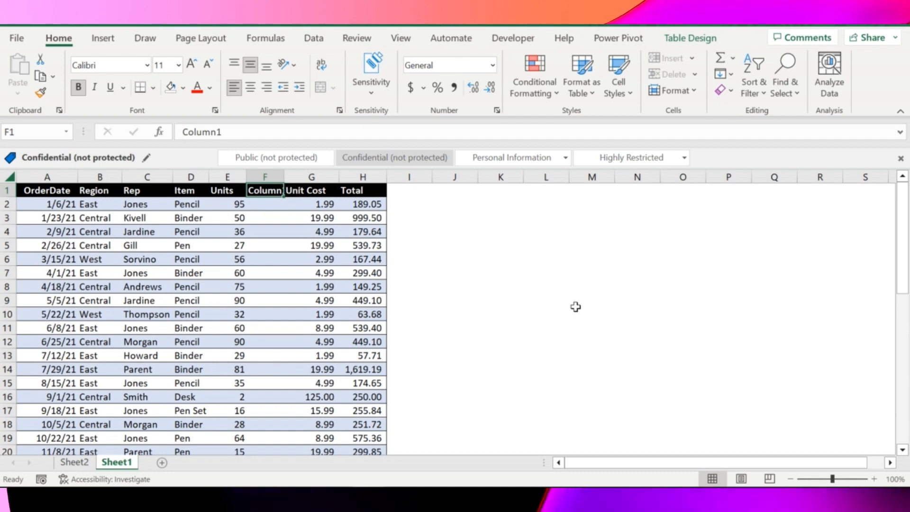
text(Stst)
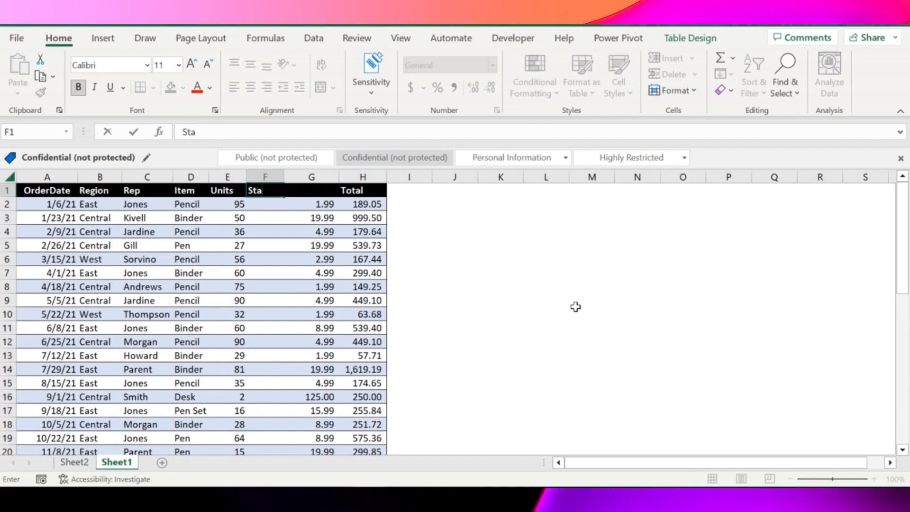
key(Return)
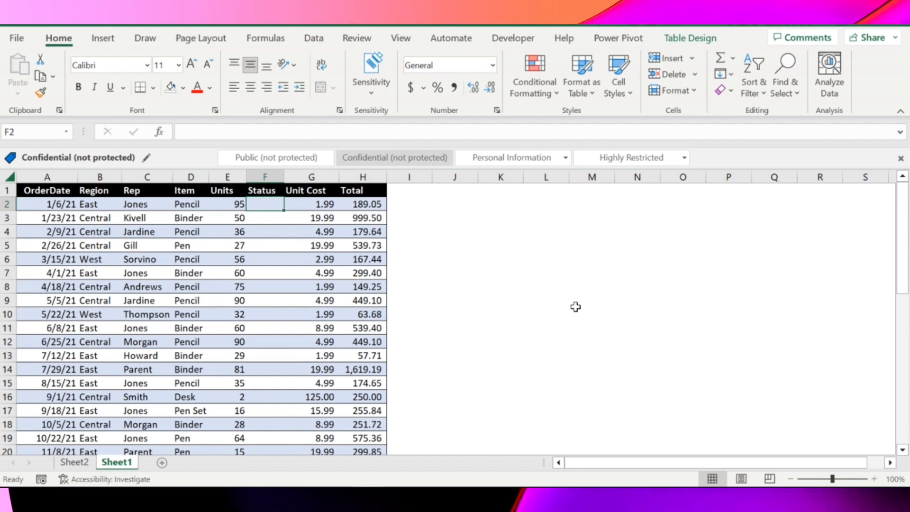
text(=if)
key(Tab)
key(Left)
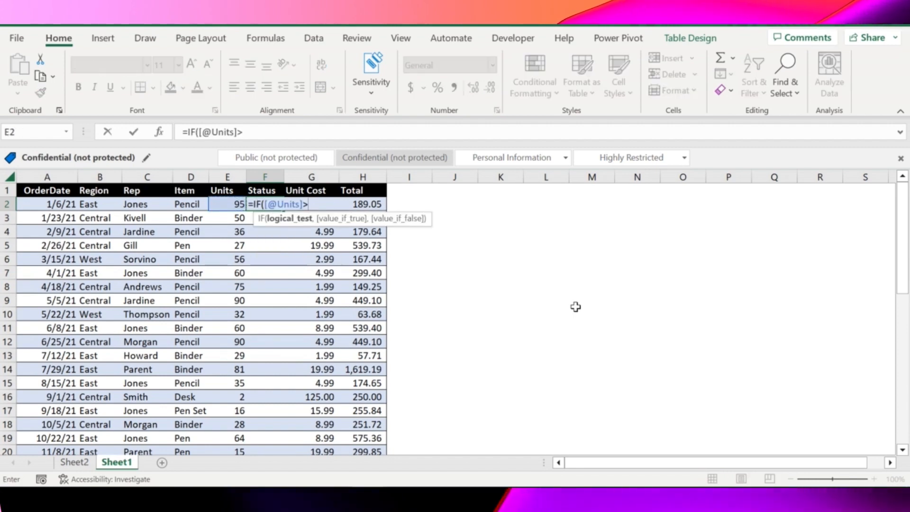
text(>50)
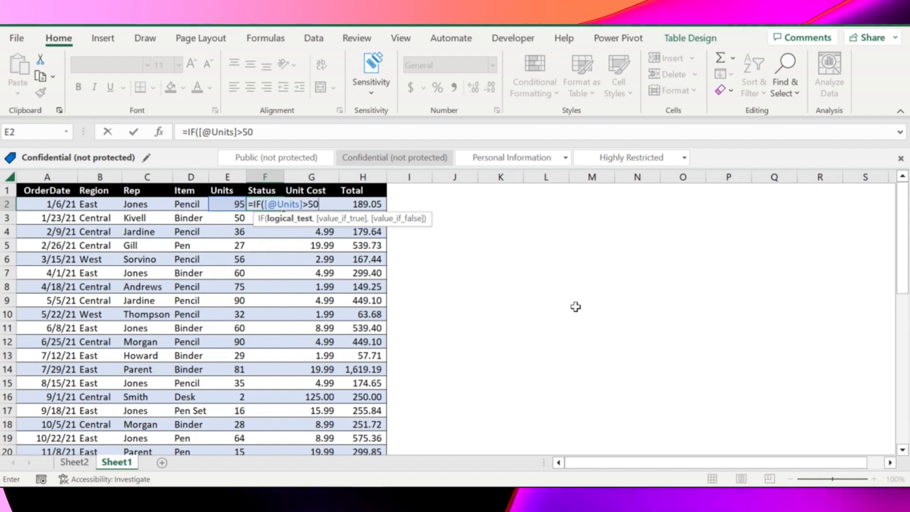
text(,"Y)
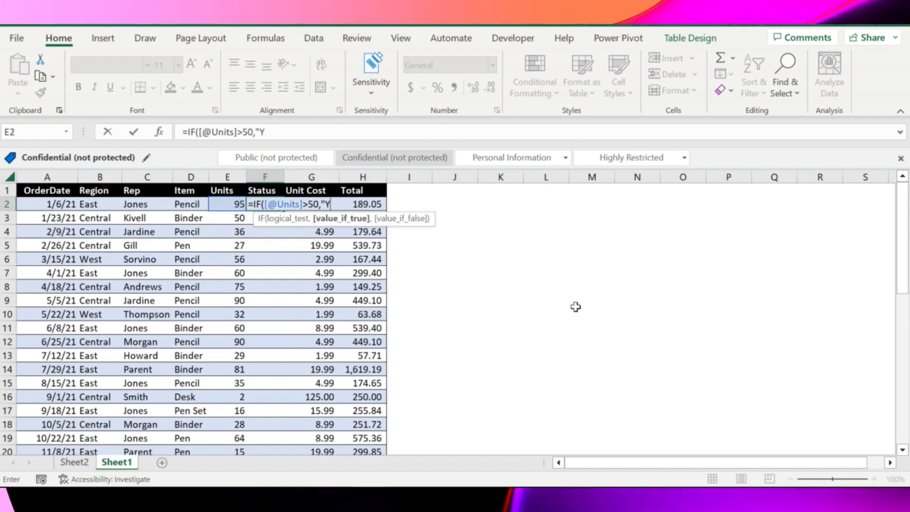
text(es","No)
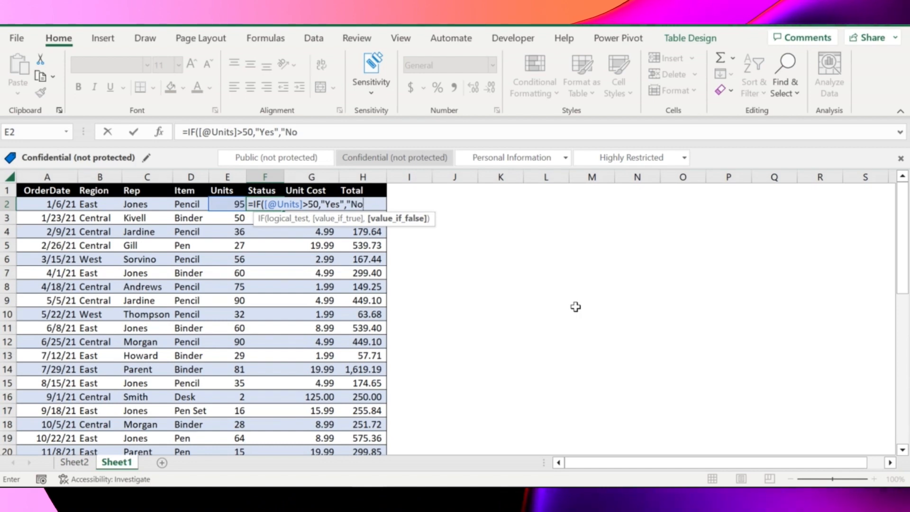
text("))
key(Return)
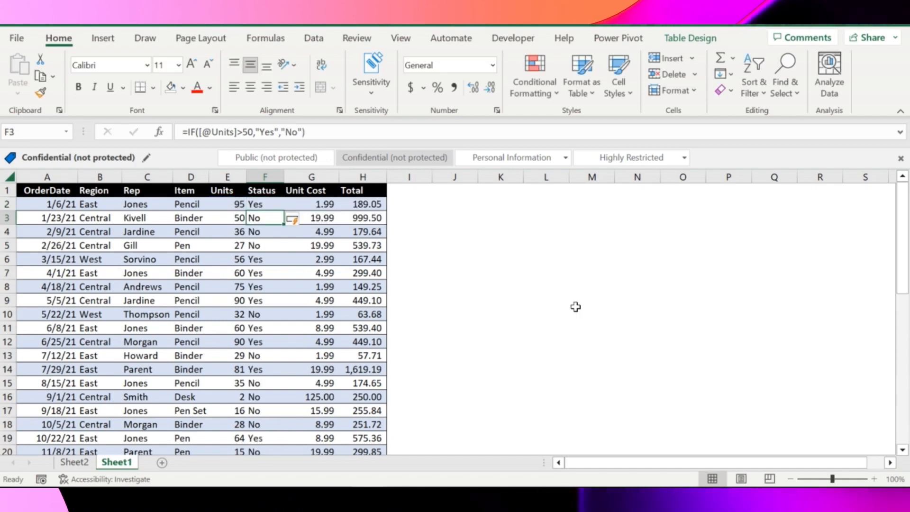
key(ctrl+Down)
key(ctrl+Up)
Step: Refresh the PivotTable on Sheet2 to pick up the new row and Status column of the source table
key(ctrl+Page_Up)
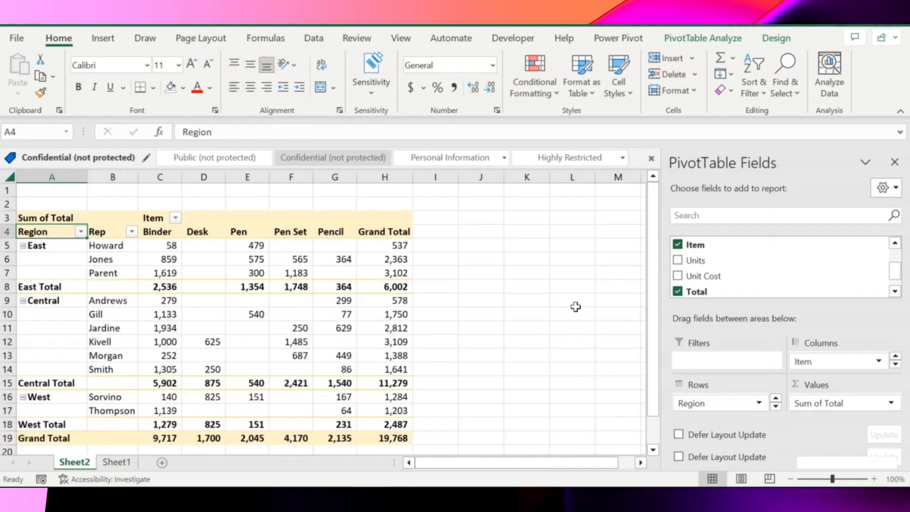
click(238, 233)
right_click(240, 239)
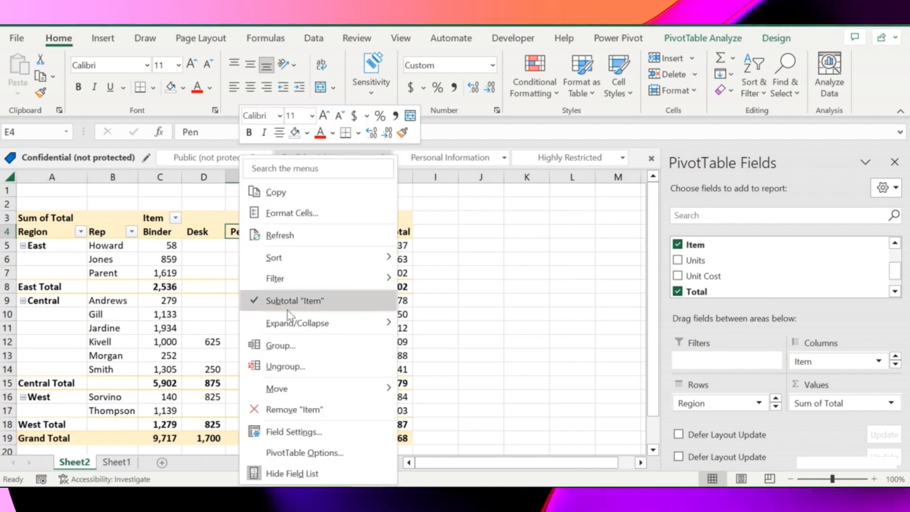
click(689, 44)
click(693, 47)
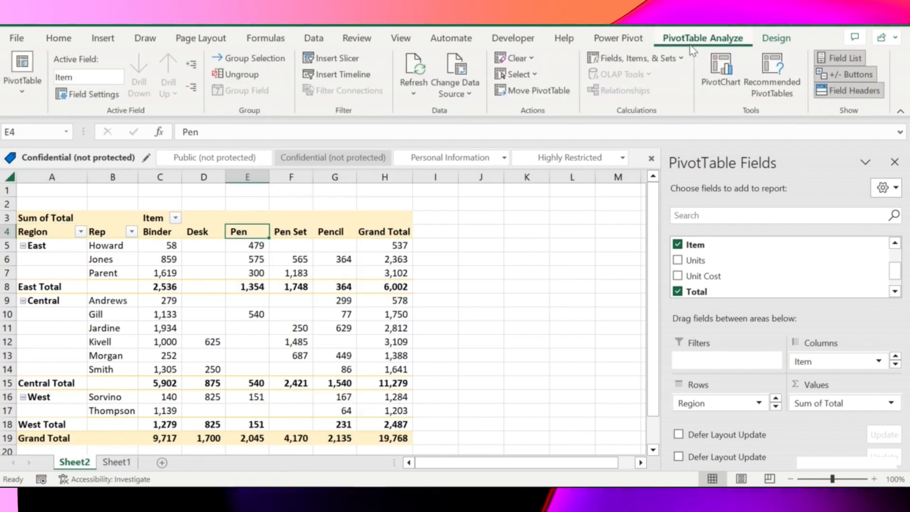
click(469, 95)
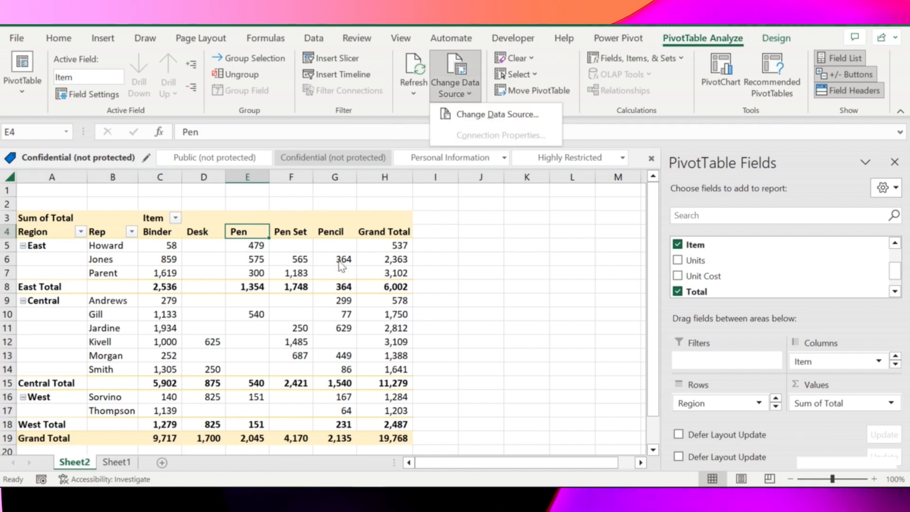
click(280, 239)
right_click(279, 238)
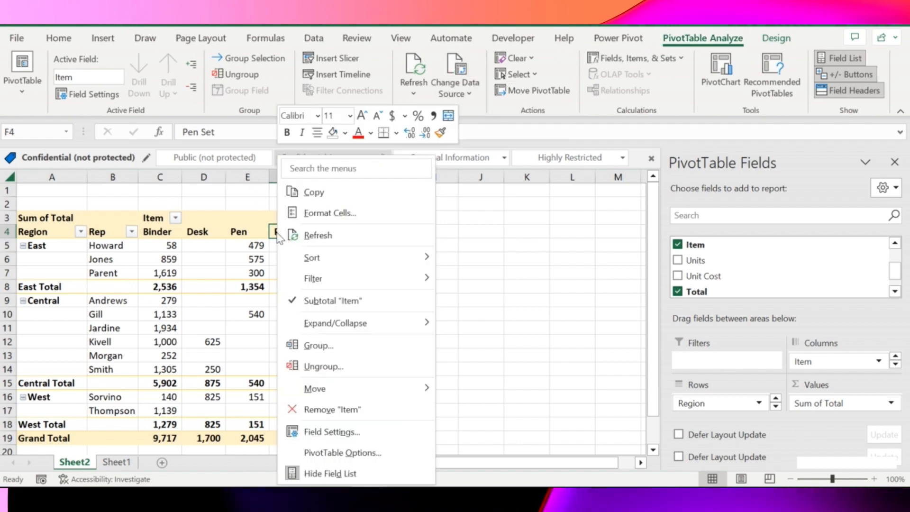
click(895, 292)
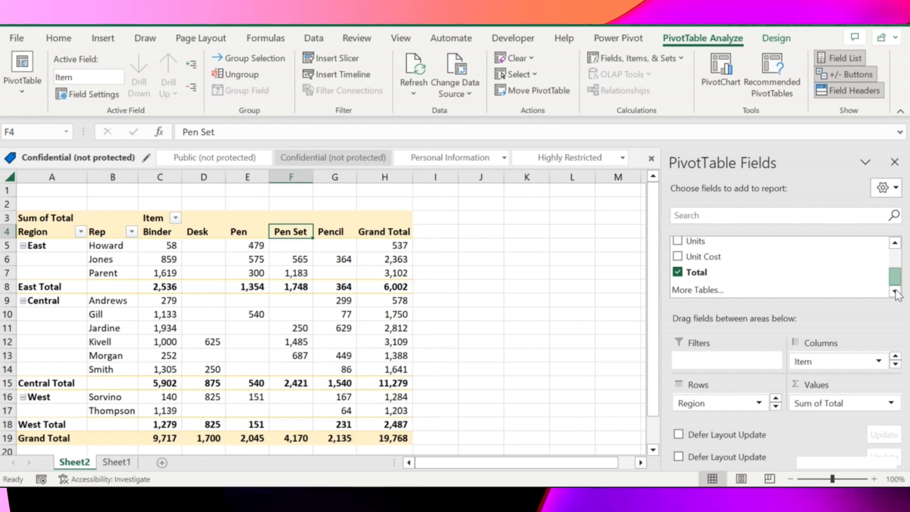
drag(894, 290, 896, 218)
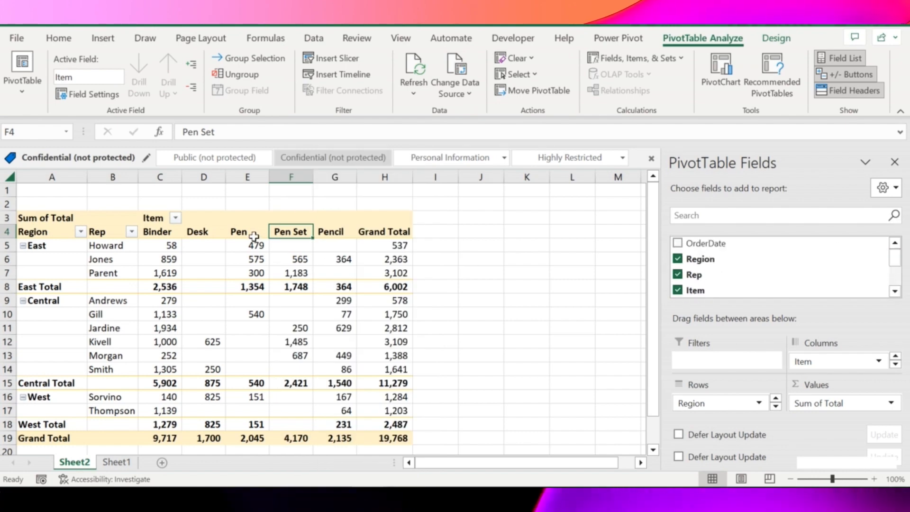
right_click(288, 233)
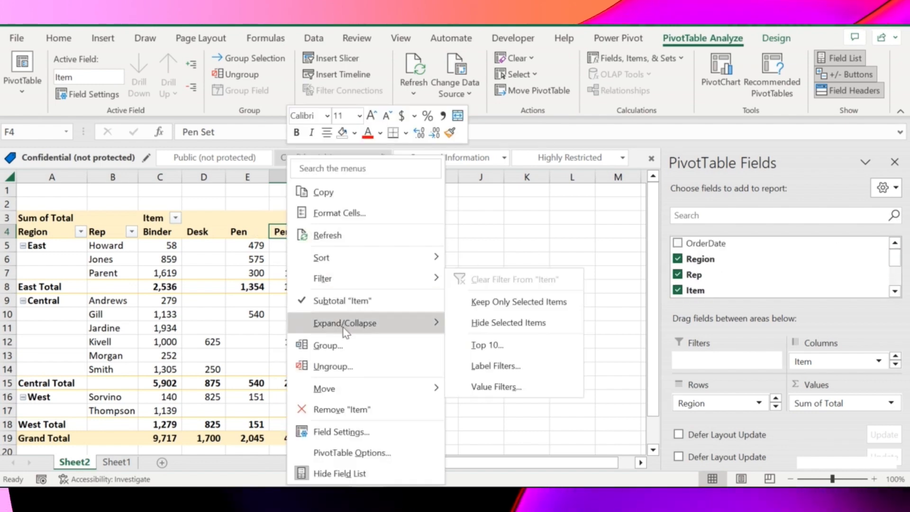
click(365, 236)
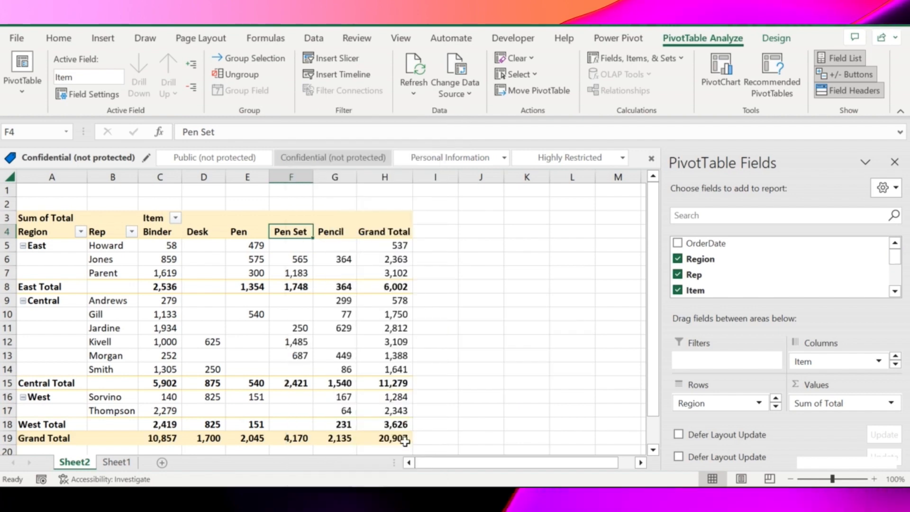
Step: Add the Status field to the PivotTable as a report filter
click(894, 291)
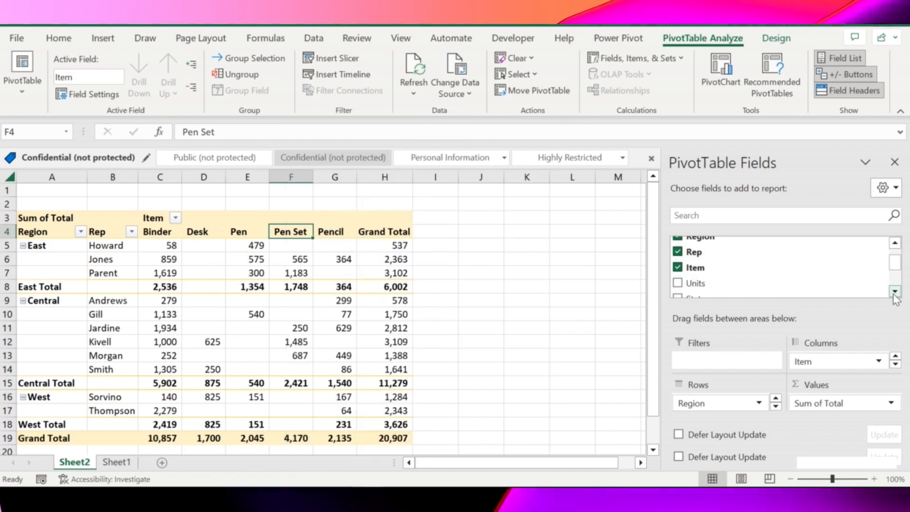
click(893, 292)
click(894, 292)
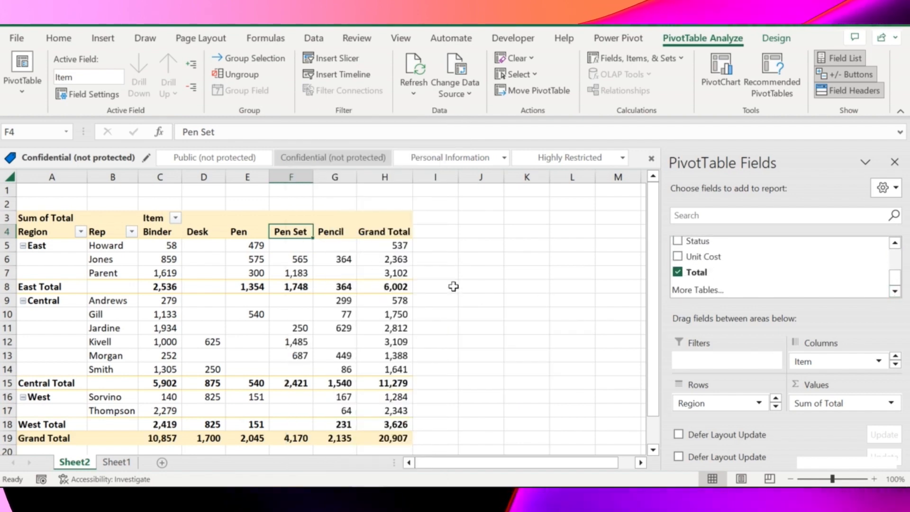
click(894, 243)
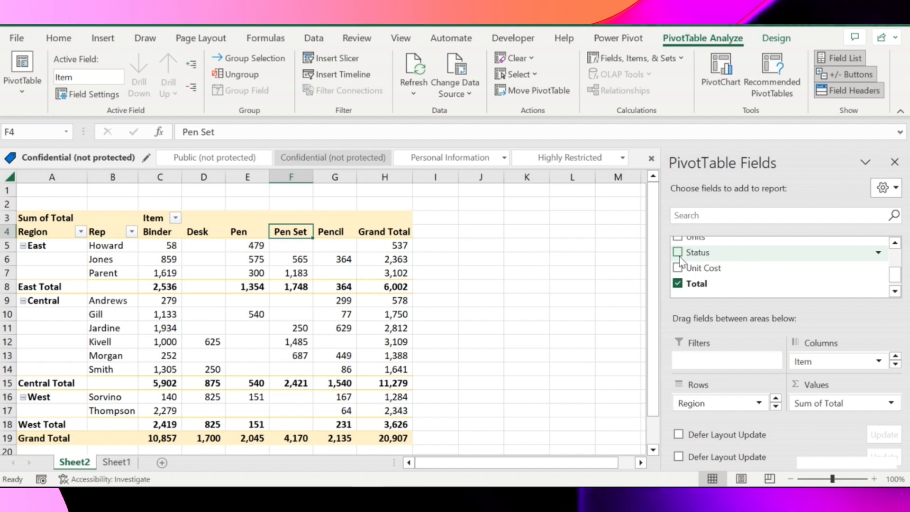
drag(680, 256, 710, 374)
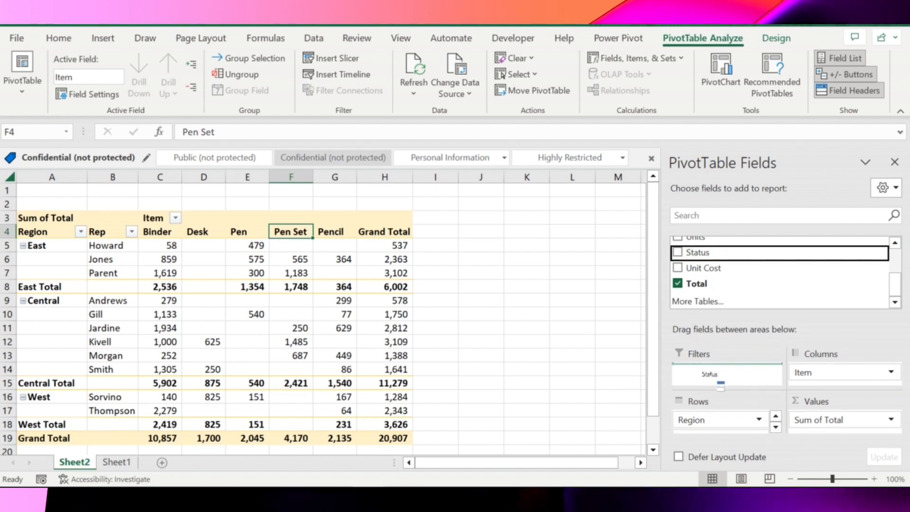
Step: Filter the PivotTable to show only orders with Status Yes
key(ctrl+Up)
key(ctrl+Left)
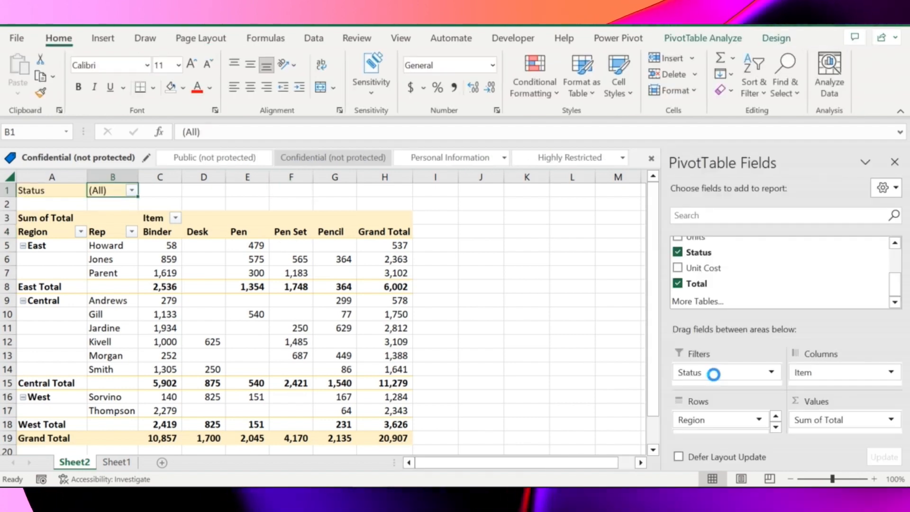
key(alt+Down)
key(Down)
key(Down)
key(Return)
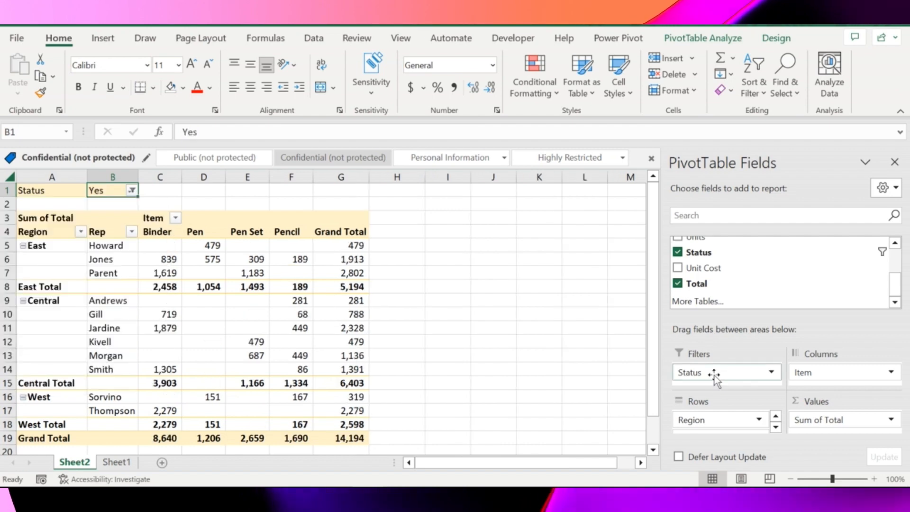
Step: Switch the PivotTable's Status filter to No and reset it to (All)
key(alt+Down)
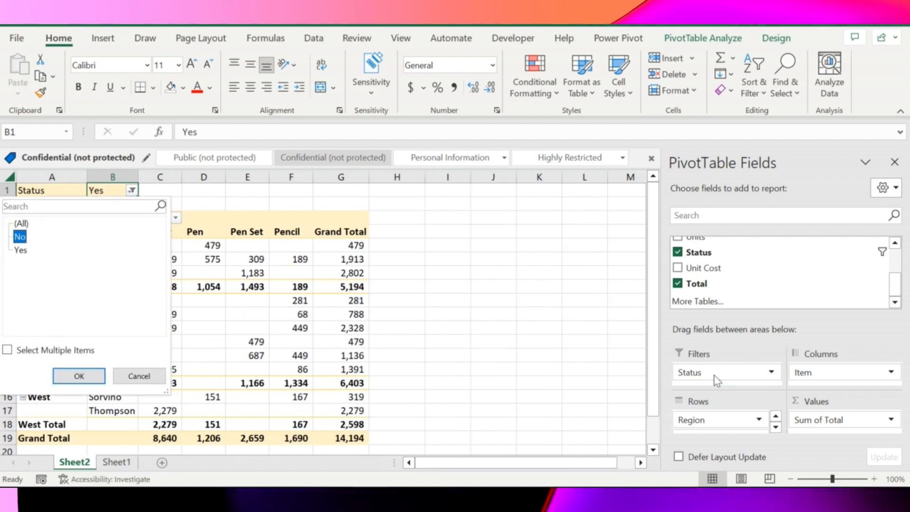
key(Up)
key(Return)
key(alt+Down)
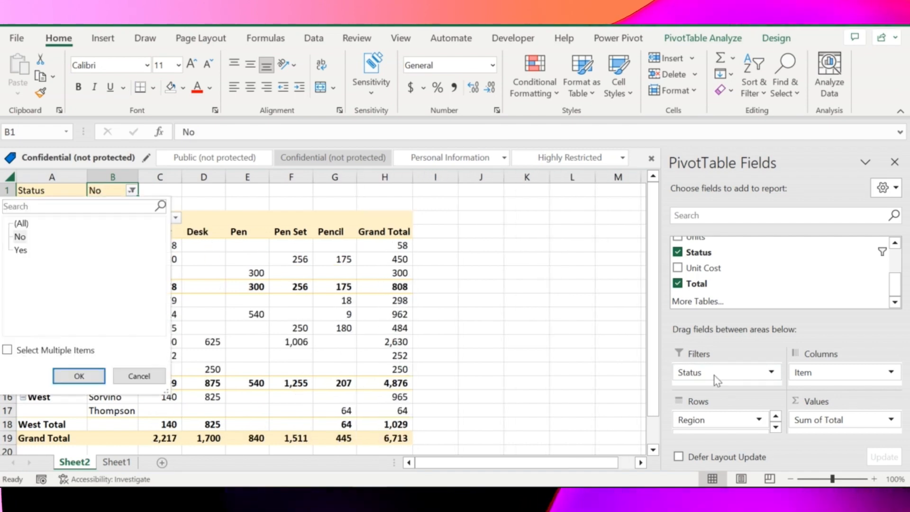
key(Up)
key(Return)
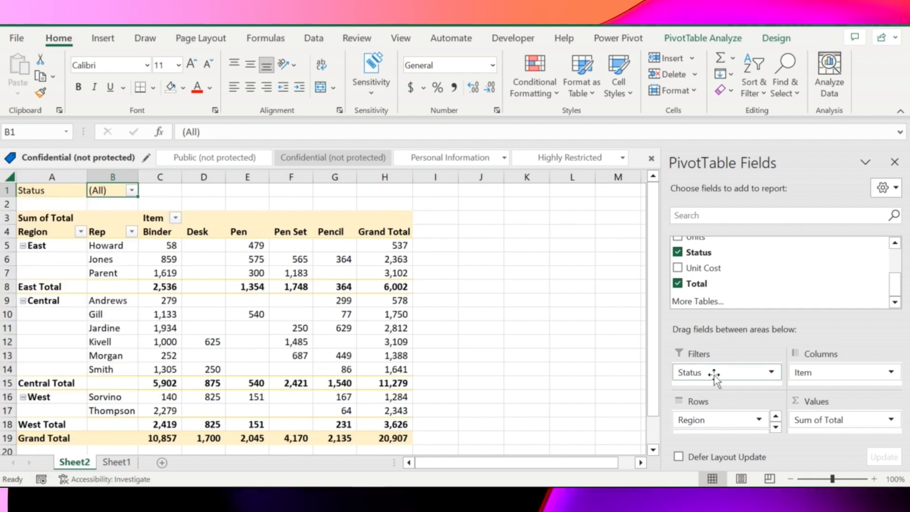
Step: Review the source order table on Sheet1 from its first cell
key(Down)
key(Down)
key(Down)
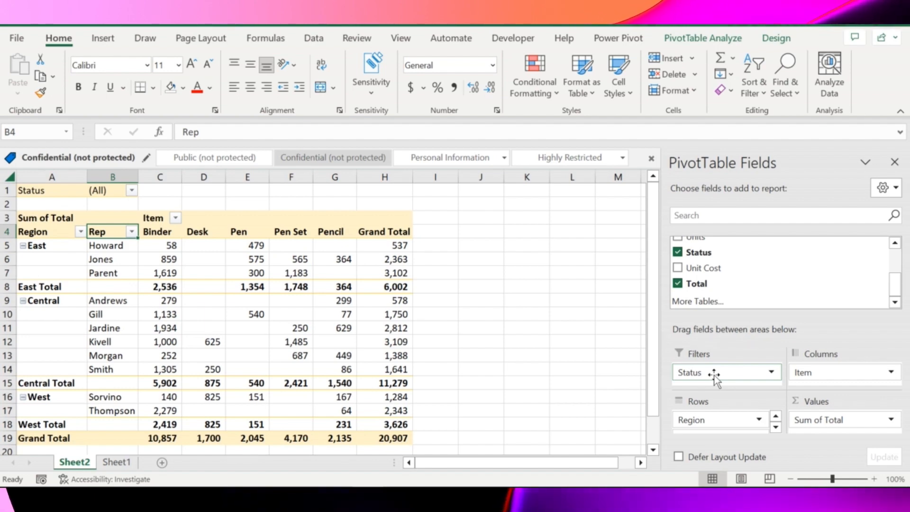
key(ctrl+Page_Down)
key(ctrl+Home)
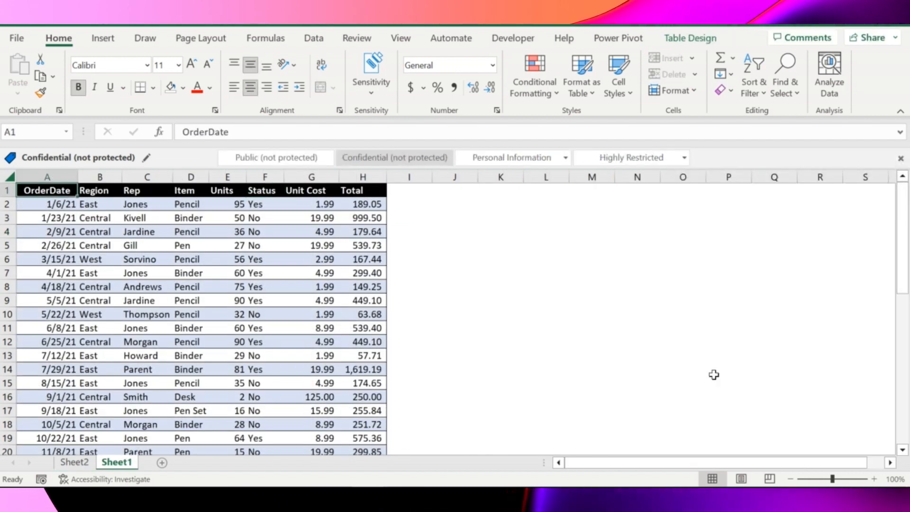
Step: Switch to Sheet2 and select the PivotTable's column headings from Binder to Grand Total
key(ctrl+Page_Up)
key(Right)
key(Right)
key(Right)
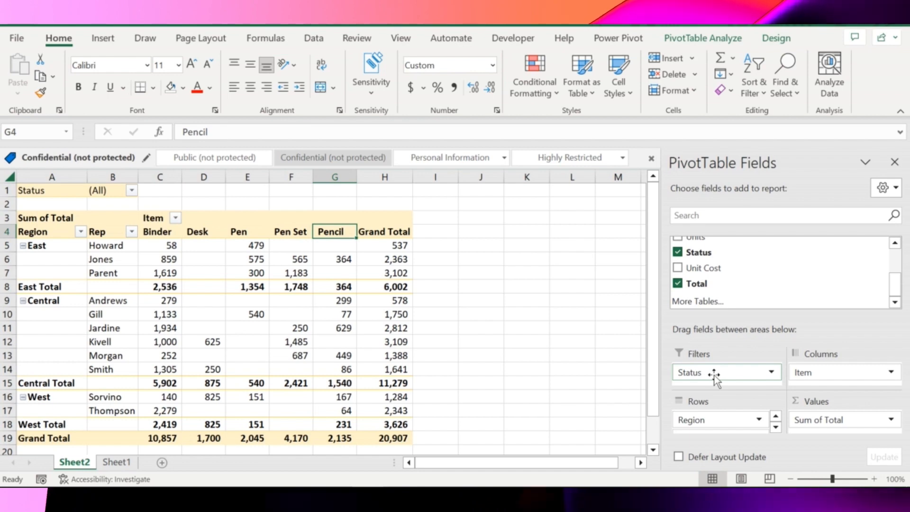
key(Left)
key(Left)
key(Left)
key(Left)
key(ctrl+shift+Right)
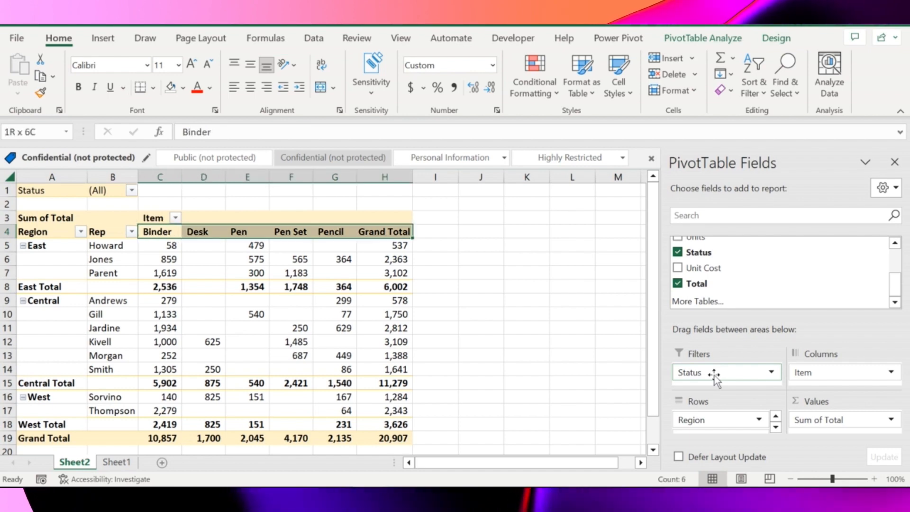
Step: Try to apply a filter to the empty cells J4:L4 beside the PivotTable
key(Right)
key(Right)
key(Right)
key(Right)
key(Right)
key(Right)
key(Right)
key(shift+Right)
key(shift+Right)
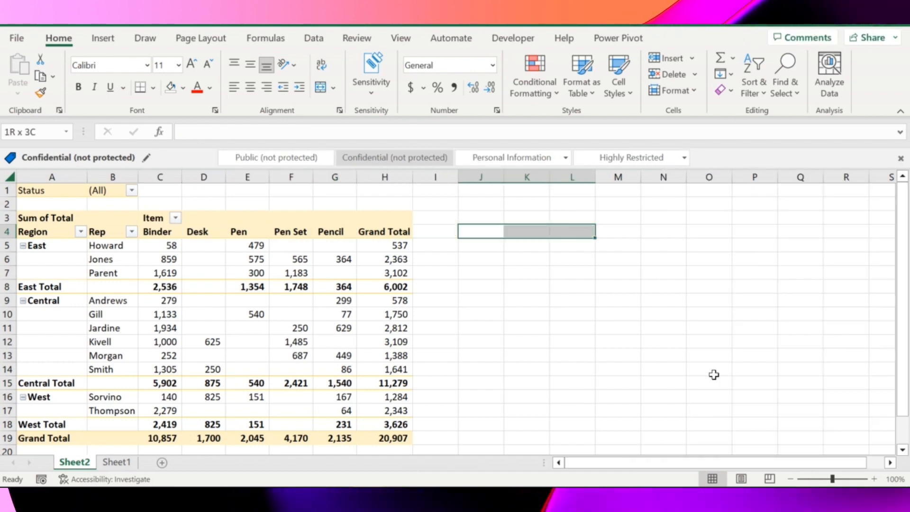
key(ctrl+shift+l)
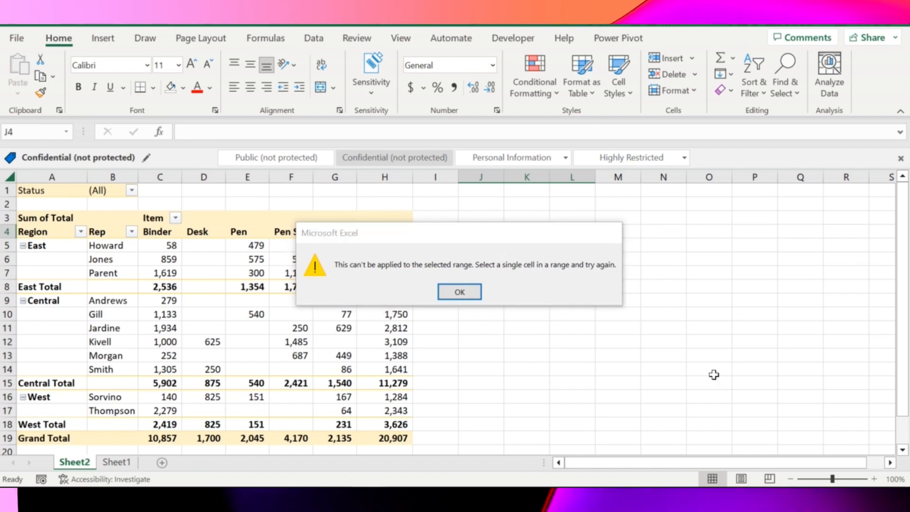
key(Return)
key(ctrl+shift+l)
key(Return)
Step: Enter zxcv in cell K4, apply a filter to K4:N4 and open the filter list of K4
key(Right)
text(zxcv)
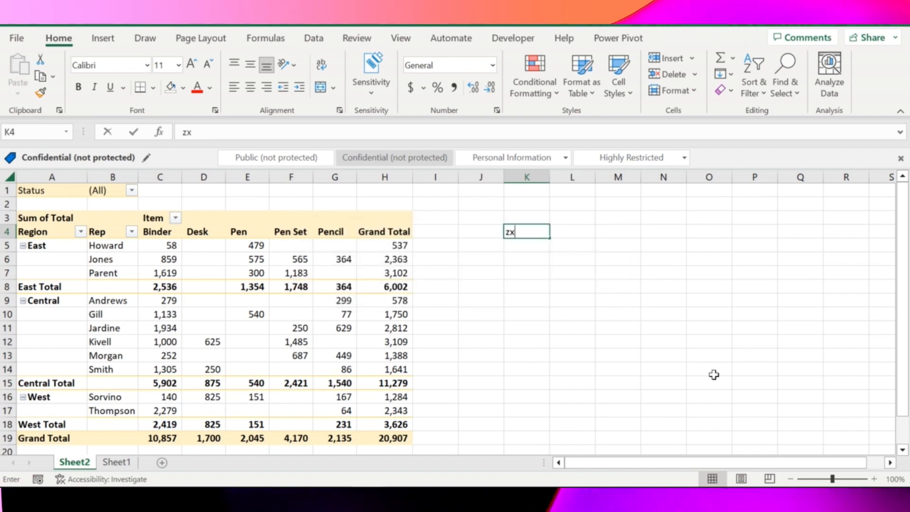
key(shift+Right)
key(shift+Right)
key(shift+Right)
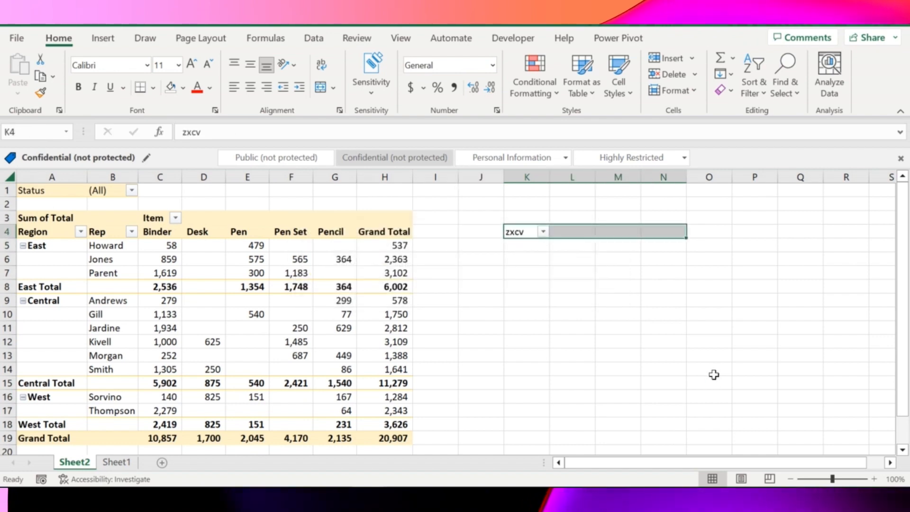
key(Down)
key(Up)
key(alt+Down)
key(Escape)
Step: Select the PivotTable's column headings from Grand Total back to Binder for comparison with the filtered cell
key(Left)
key(Left)
key(Left)
key(shift+Left)
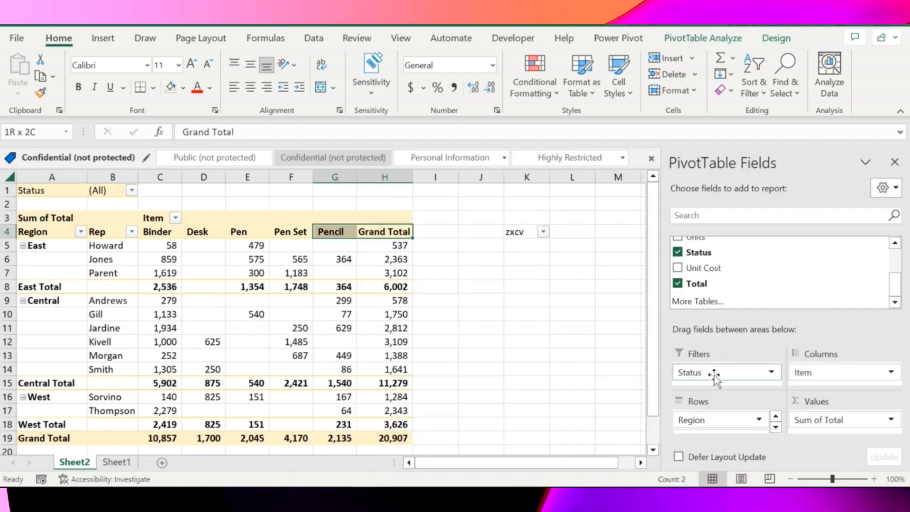
key(shift+Left)
key(shift+Left)
key(shift+Left)
key(shift+Left)
key(Right)
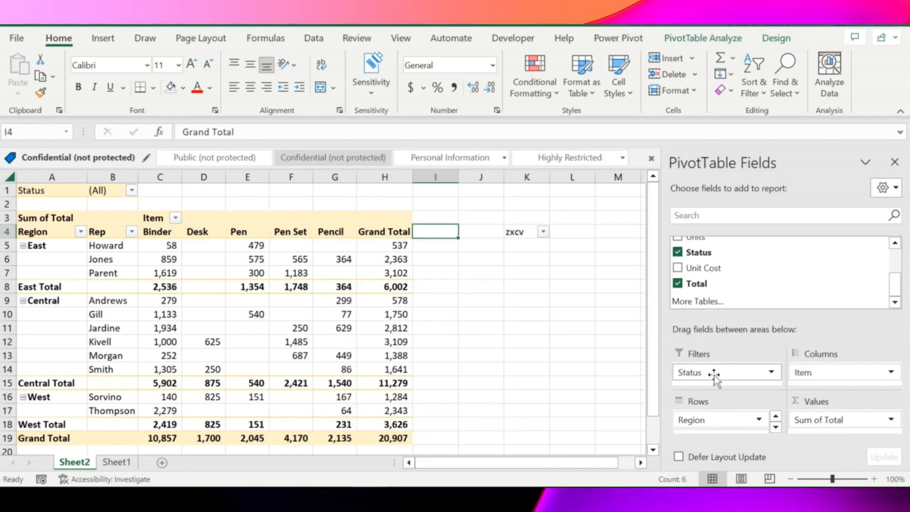
Step: Clear the sample text and filter from cell K4 and go to the PivotTable's Rep heading
key(Right)
key(Right)
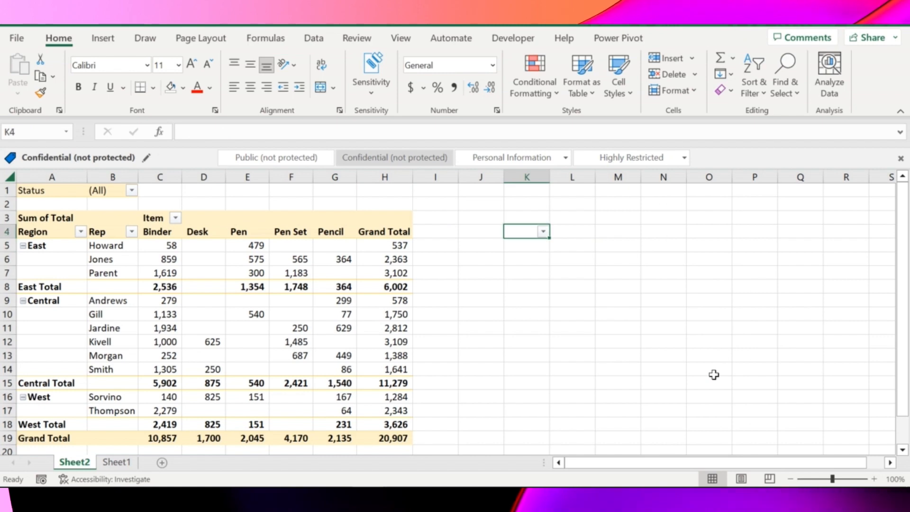
key(Left)
key(Left)
key(Left)
key(Left)
key(Left)
key(Left)
key(Left)
key(Left)
key(Left)
key(Left)
key(Right)
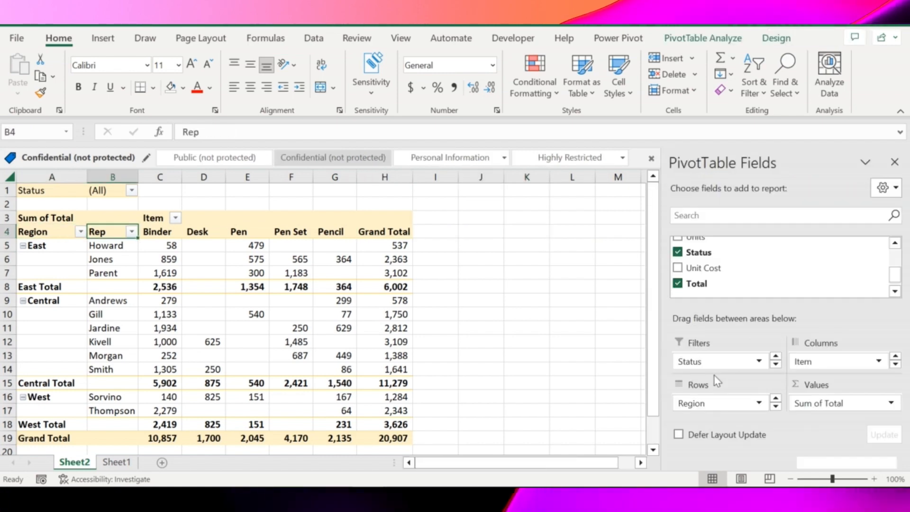